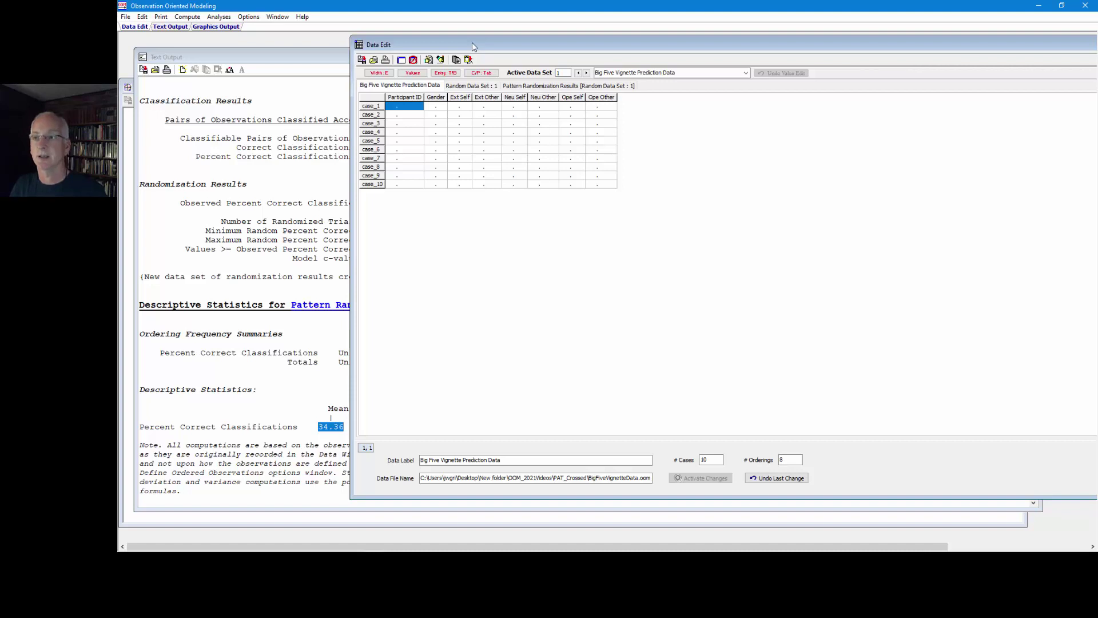
Examine the distribution of Percent Correct Classifications across its defined units in the Pattern Randomization Results [Random Data Set : 1] data set.
click(473, 86)
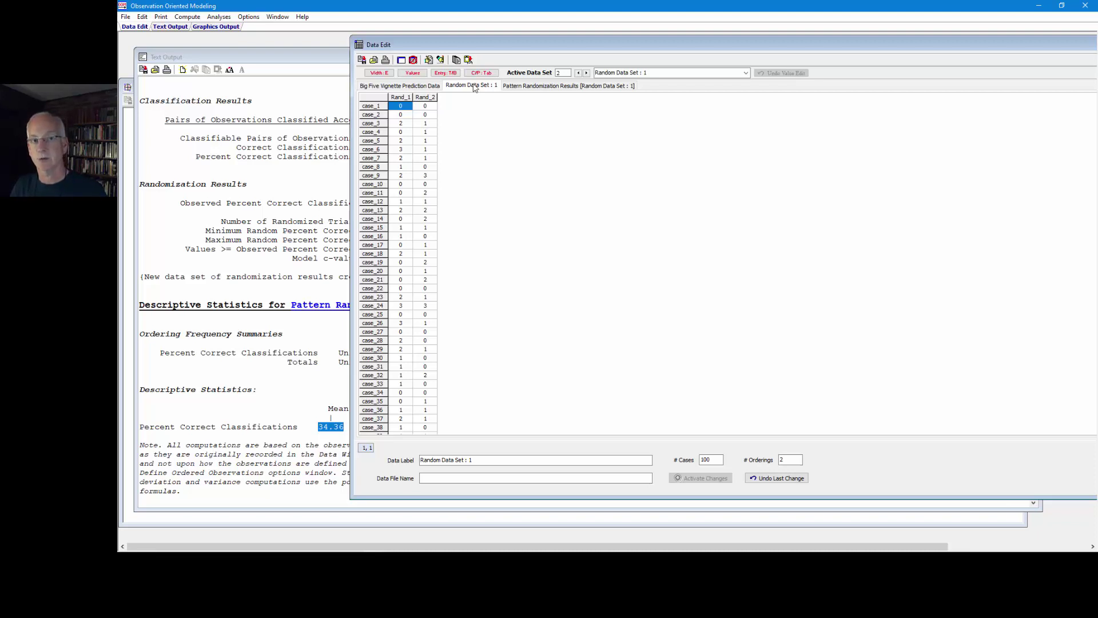
click(531, 86)
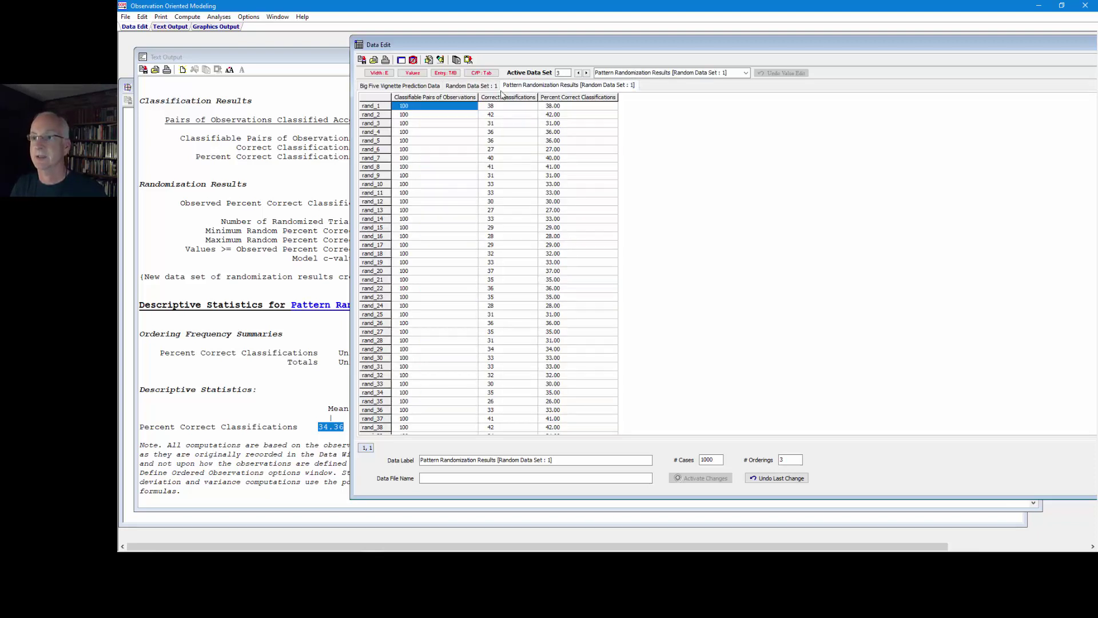
click(430, 60)
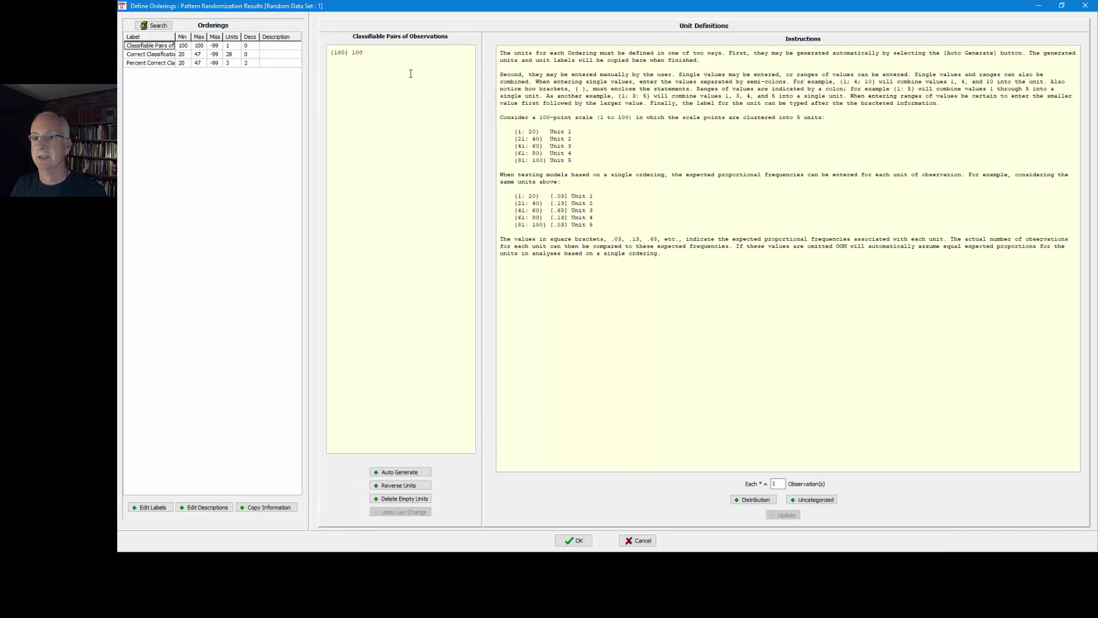
click(155, 63)
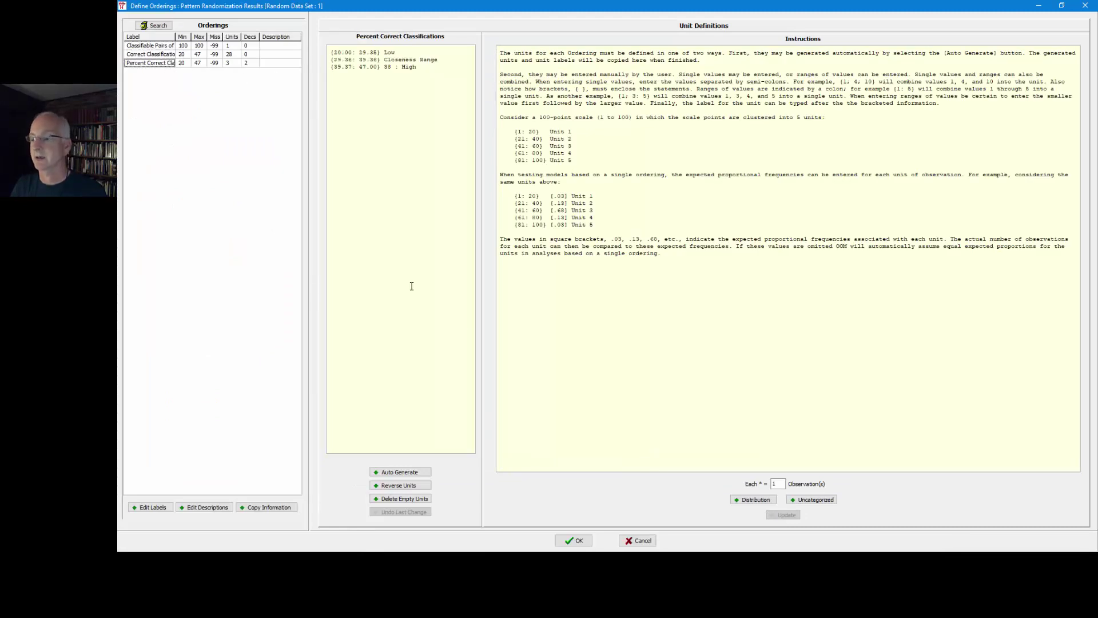
click(753, 500)
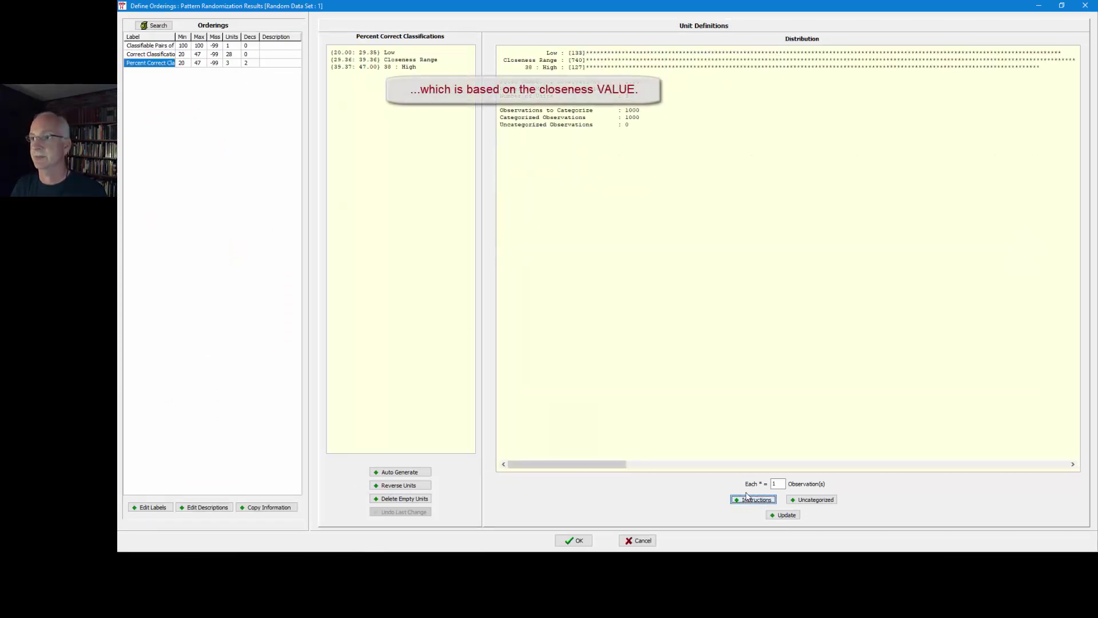
drag(582, 62, 560, 65)
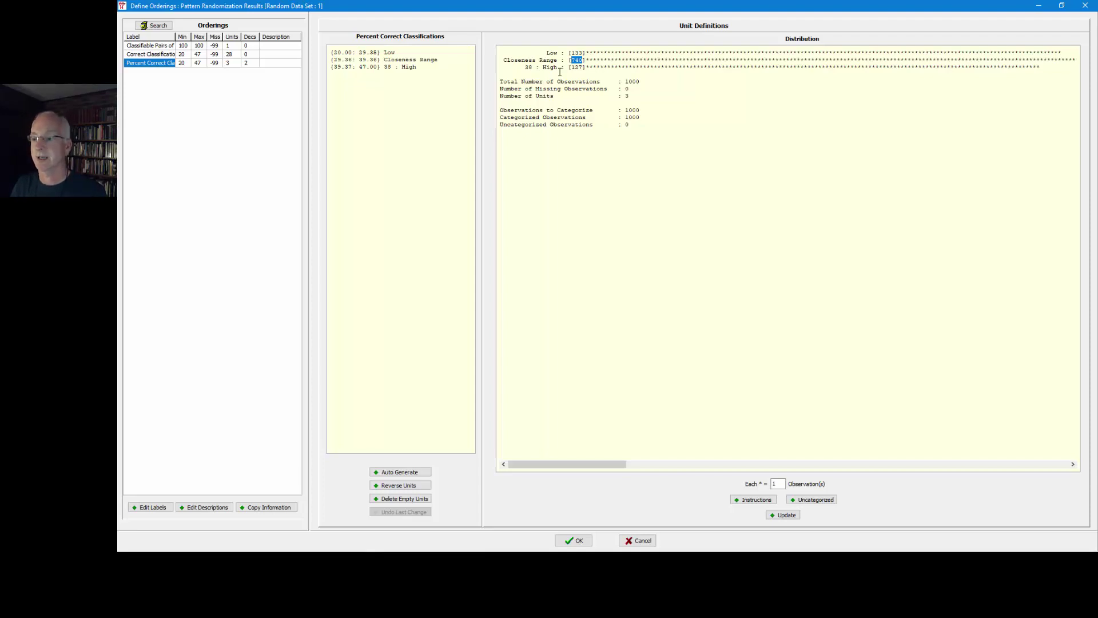
click(644, 538)
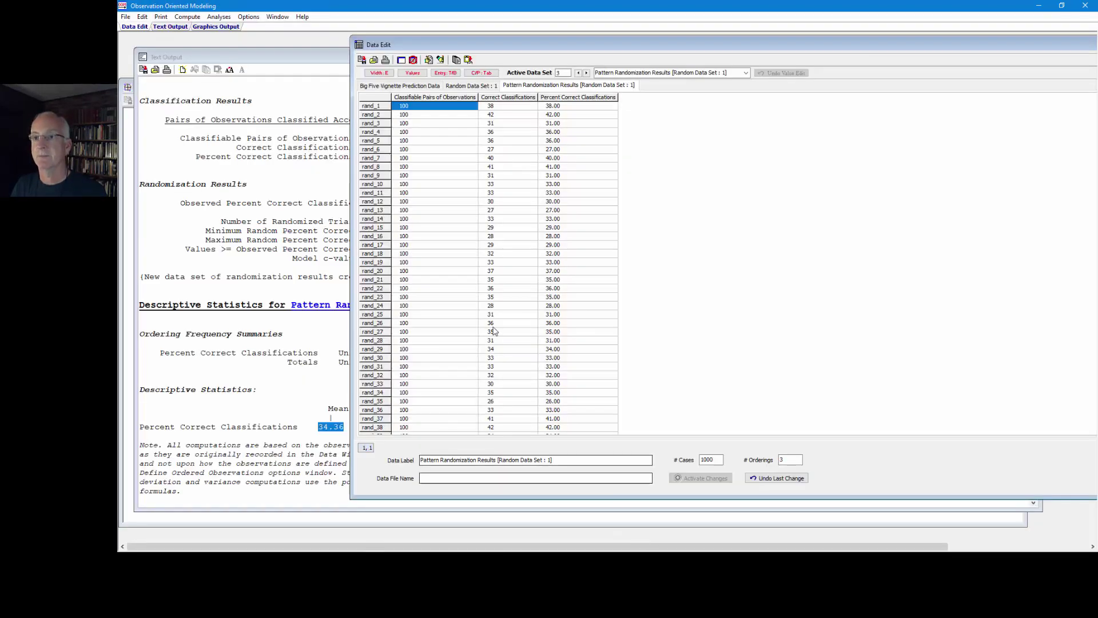
Generate a random Discrete (Defined) data set with 200 cases, accepting the existing unit proportions.
click(188, 17)
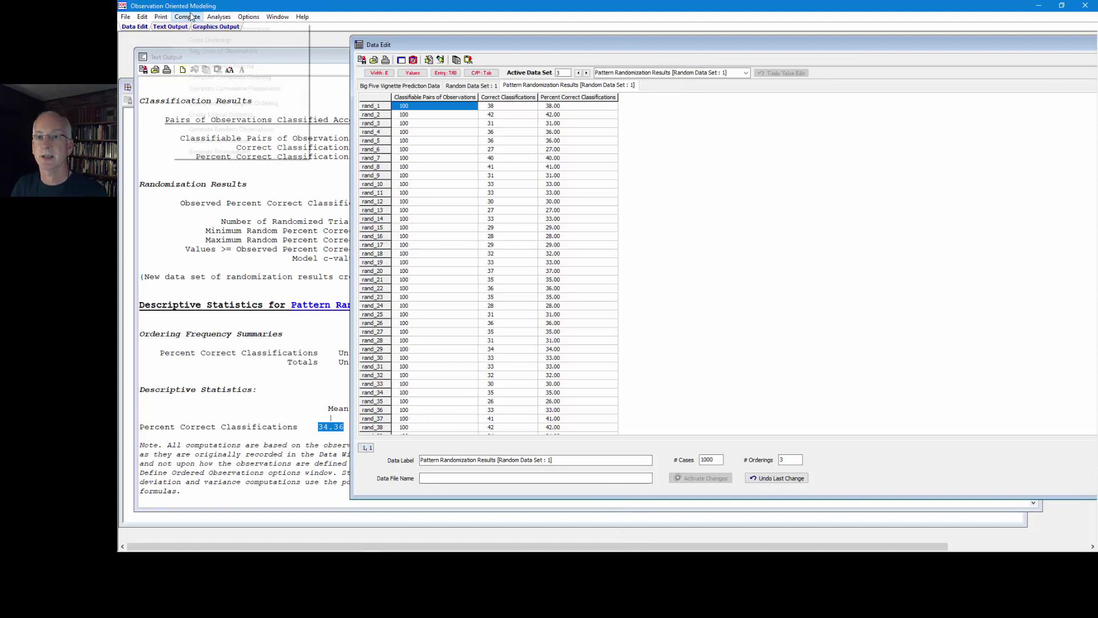
click(222, 130)
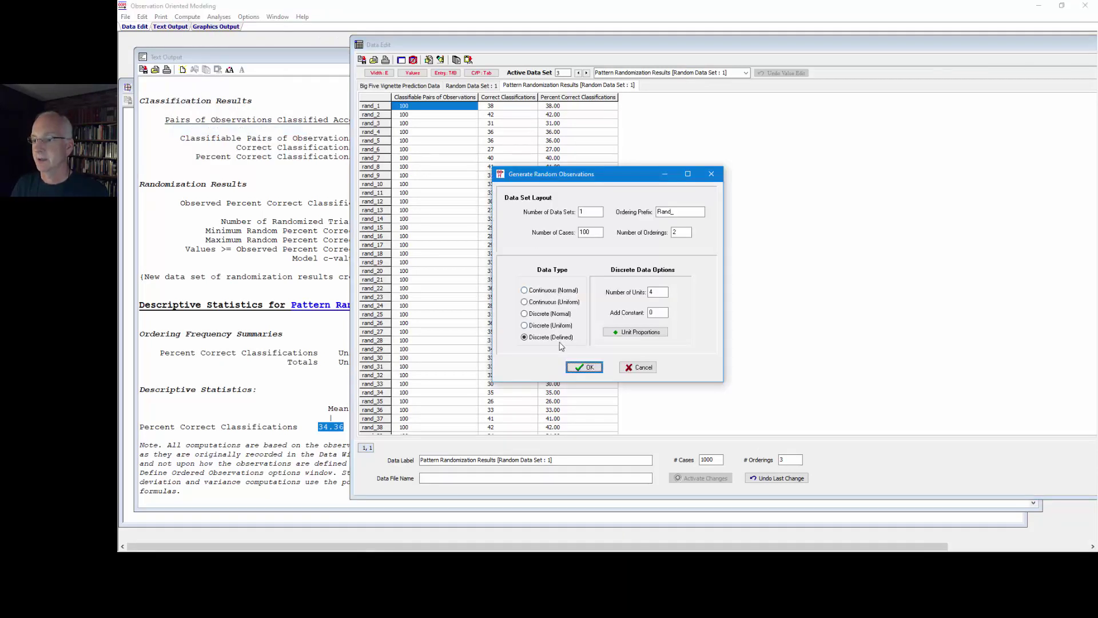
click(641, 333)
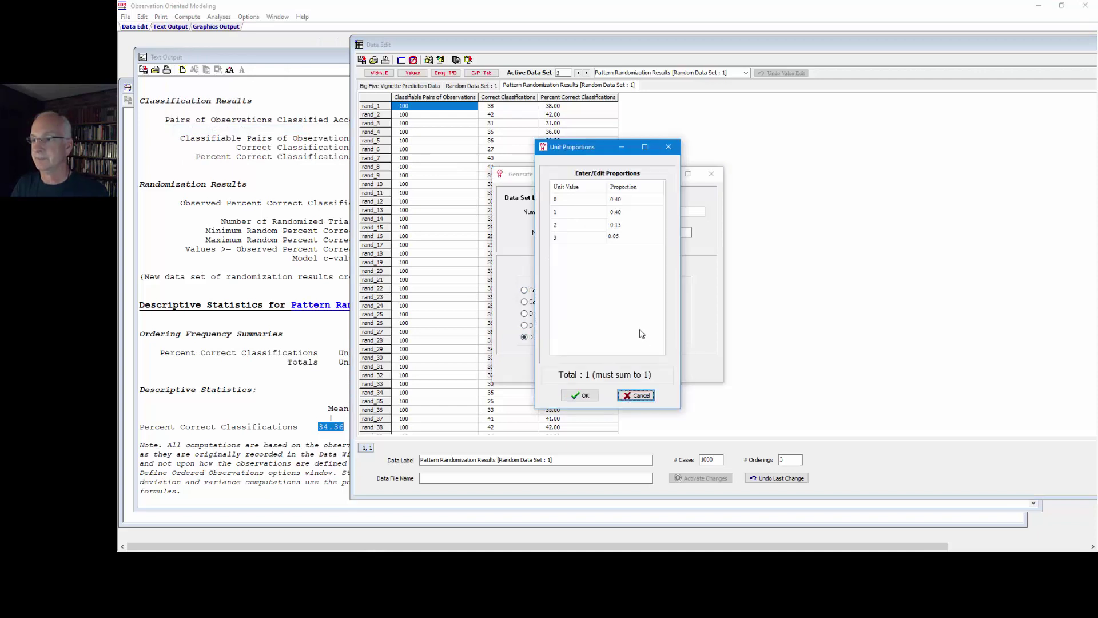
click(589, 396)
double_click(589, 232)
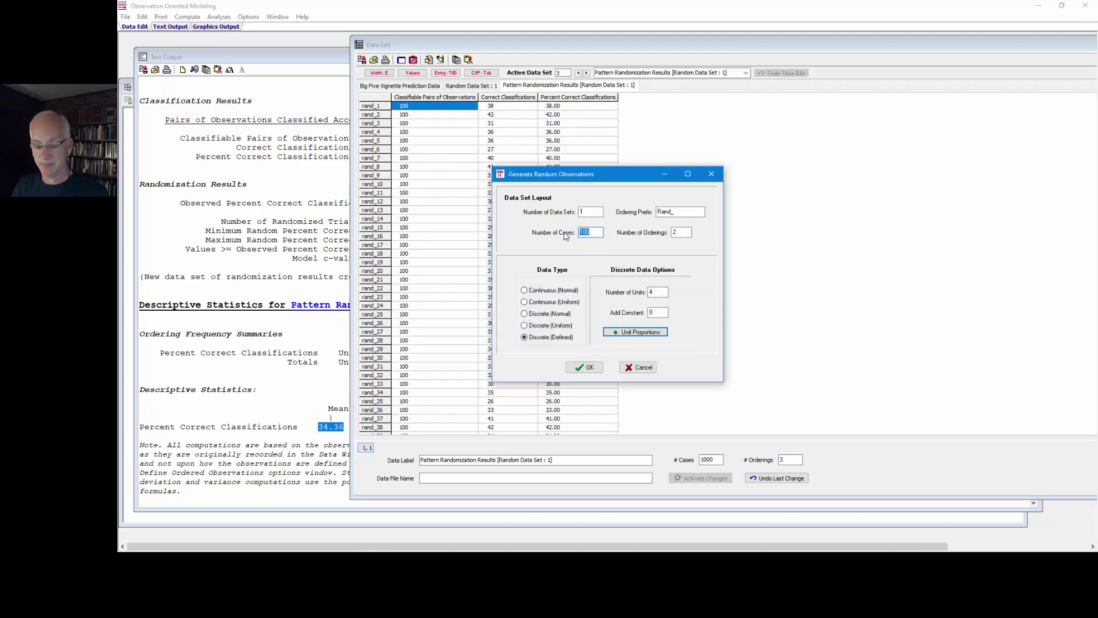
text(200)
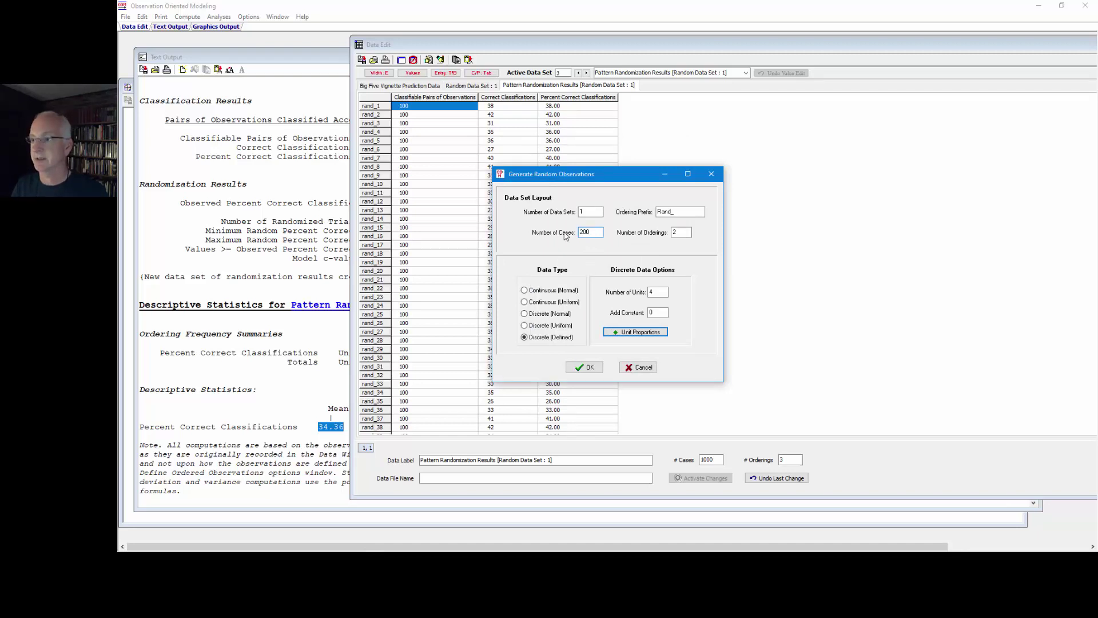
click(580, 366)
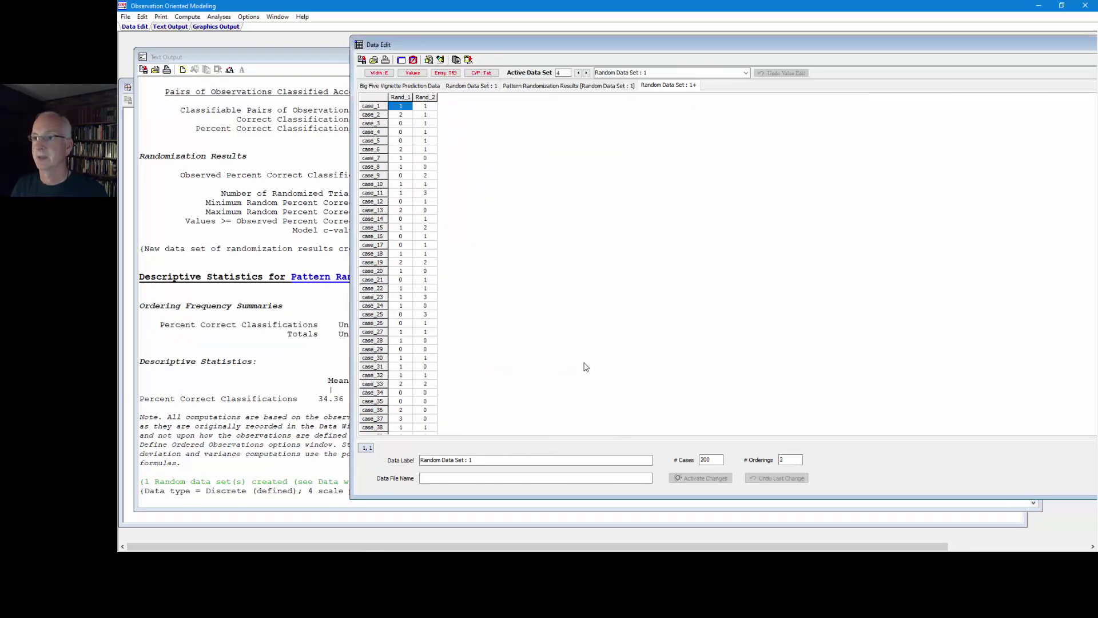
double_click(703, 461)
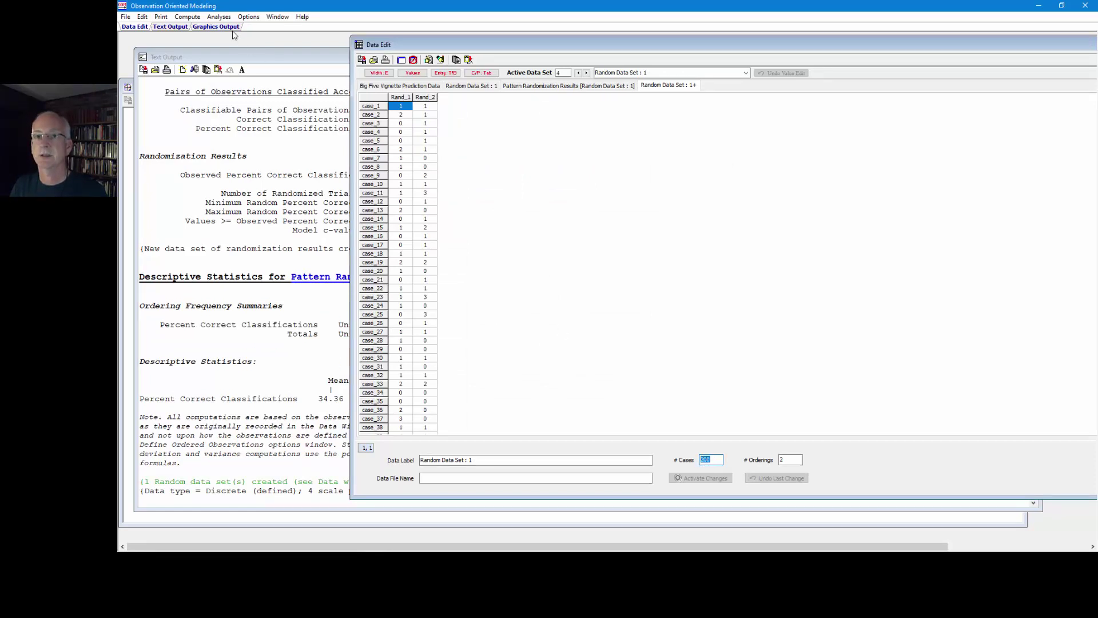
Set up a Crossed Orderings pattern analysis of Random Data Set : 1+ with Rand_1 as first and Rand_2 as second ordering.
click(220, 17)
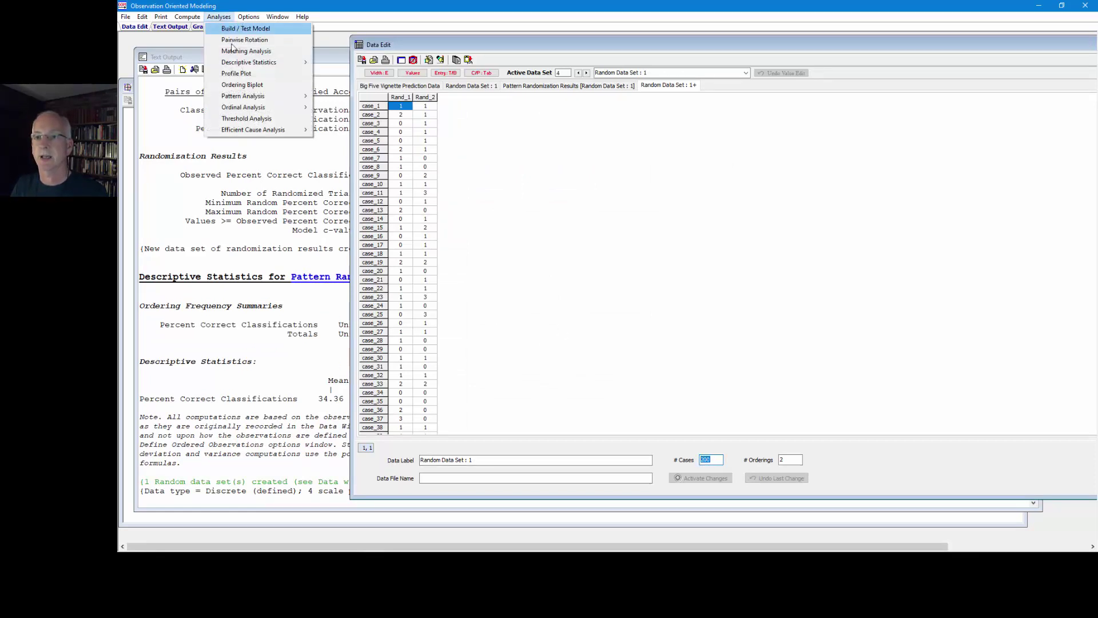
mouse_move(275, 98)
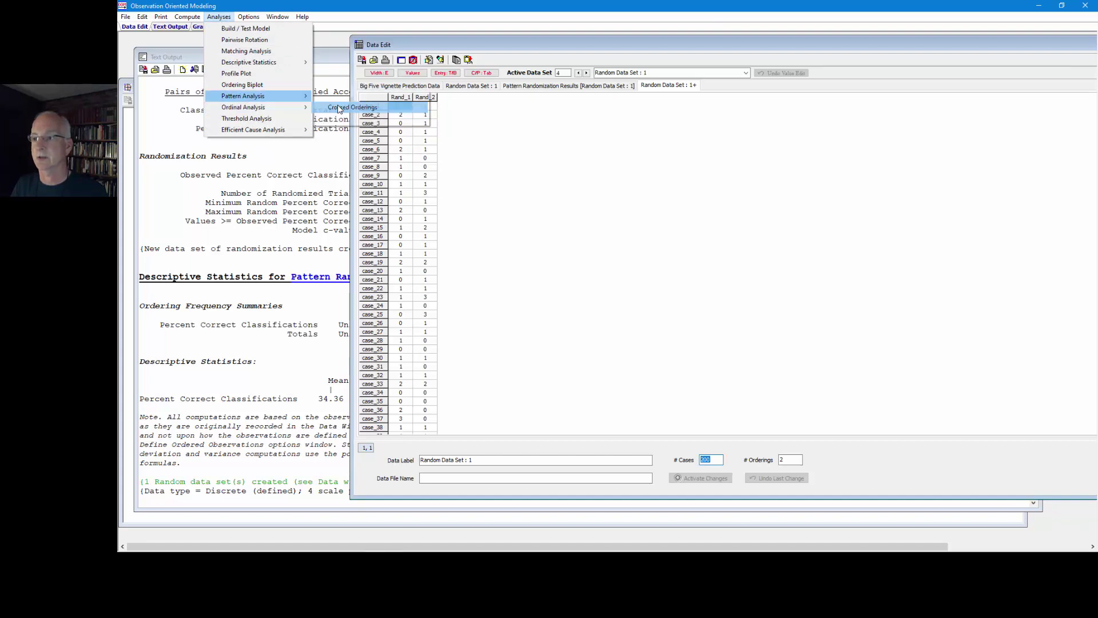
click(354, 107)
click(477, 180)
double_click(477, 179)
double_click(478, 186)
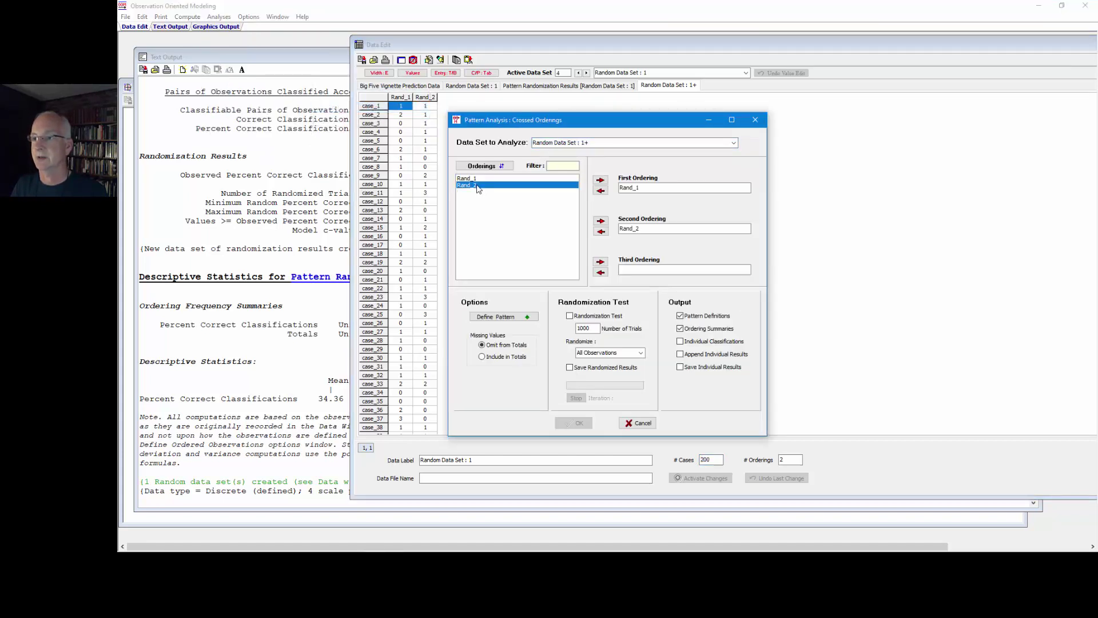
click(733, 143)
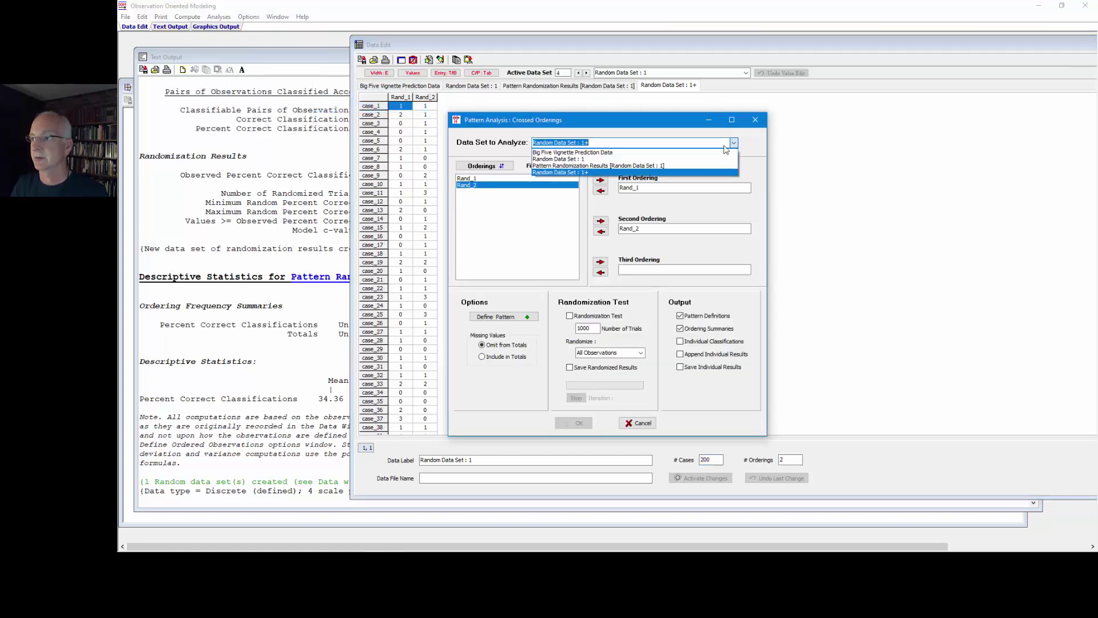
click(658, 172)
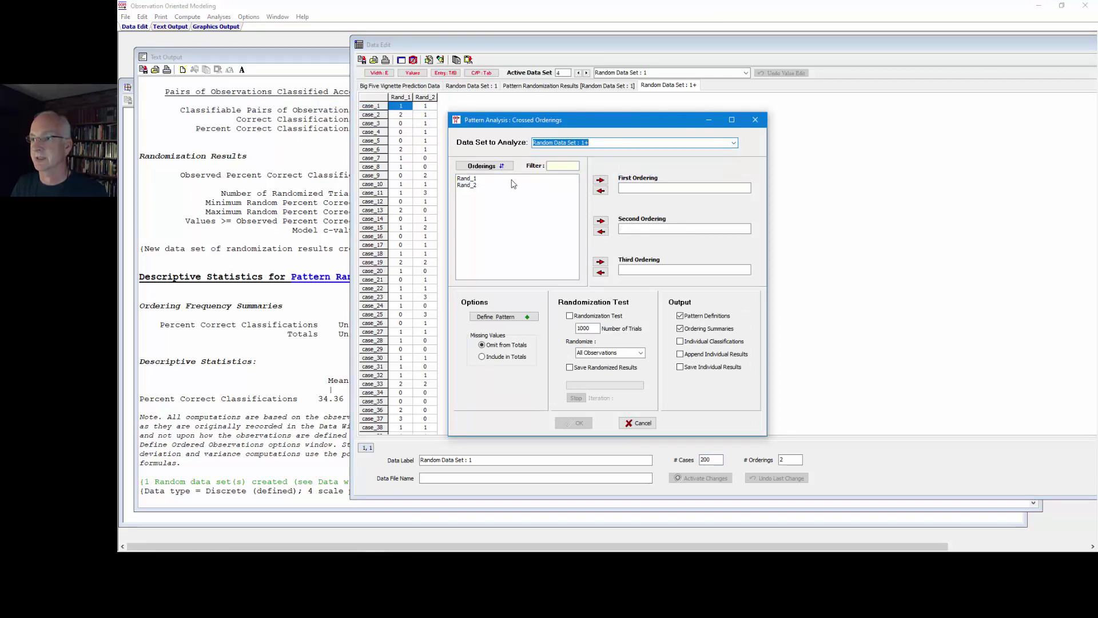
double_click(470, 178)
double_click(471, 185)
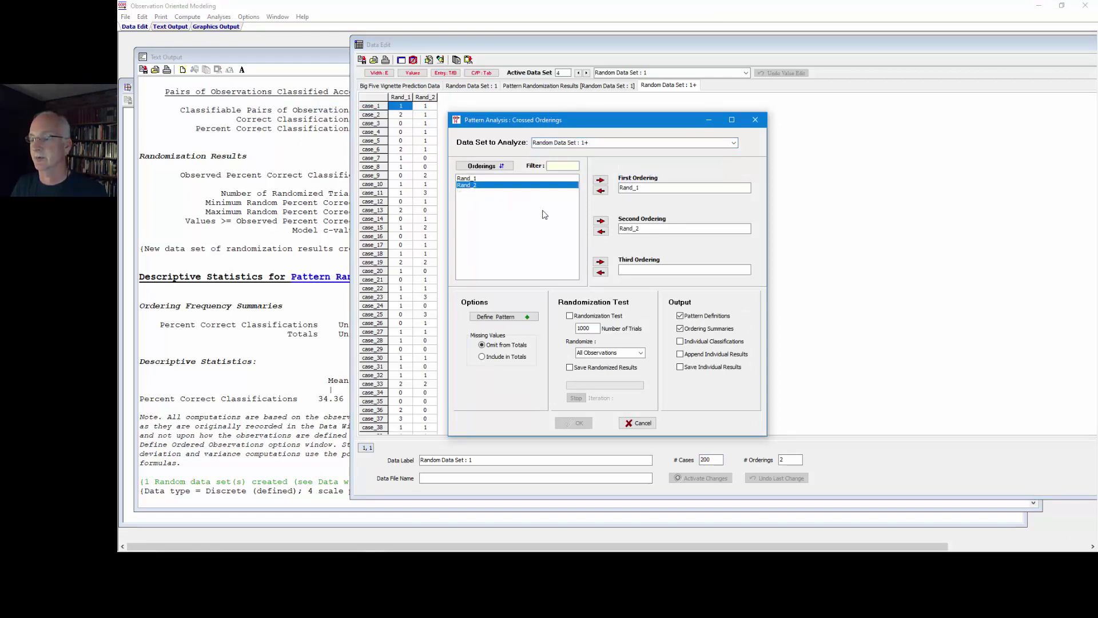
Define the crossed pattern by filling the diagonal cells that match units 0 to 3 of both orderings, showing all observations.
click(502, 316)
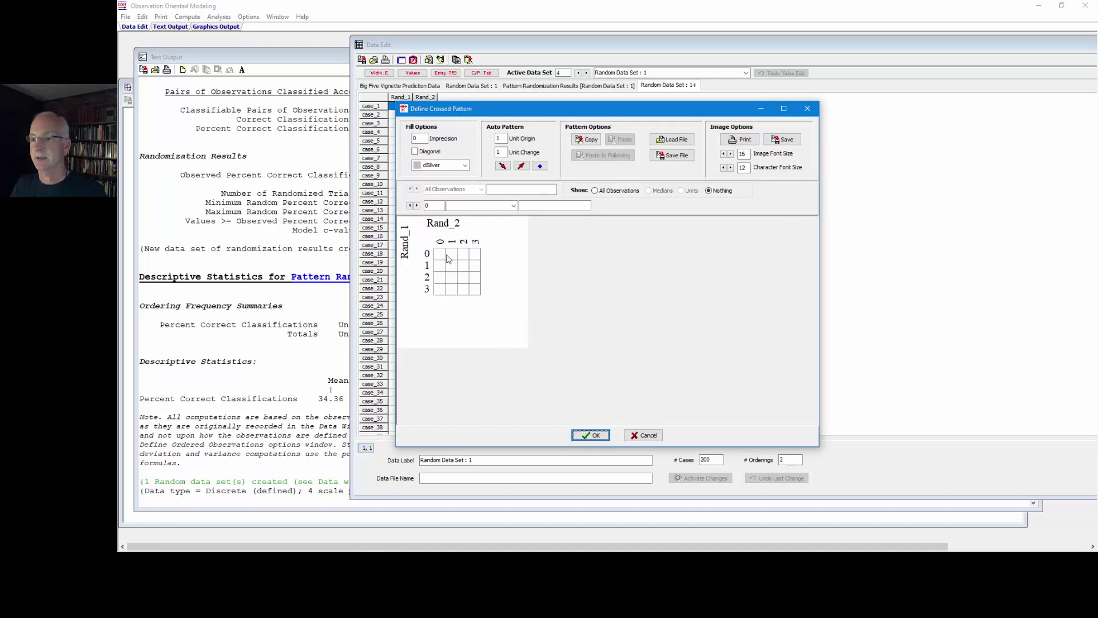
click(452, 265)
click(463, 277)
click(474, 288)
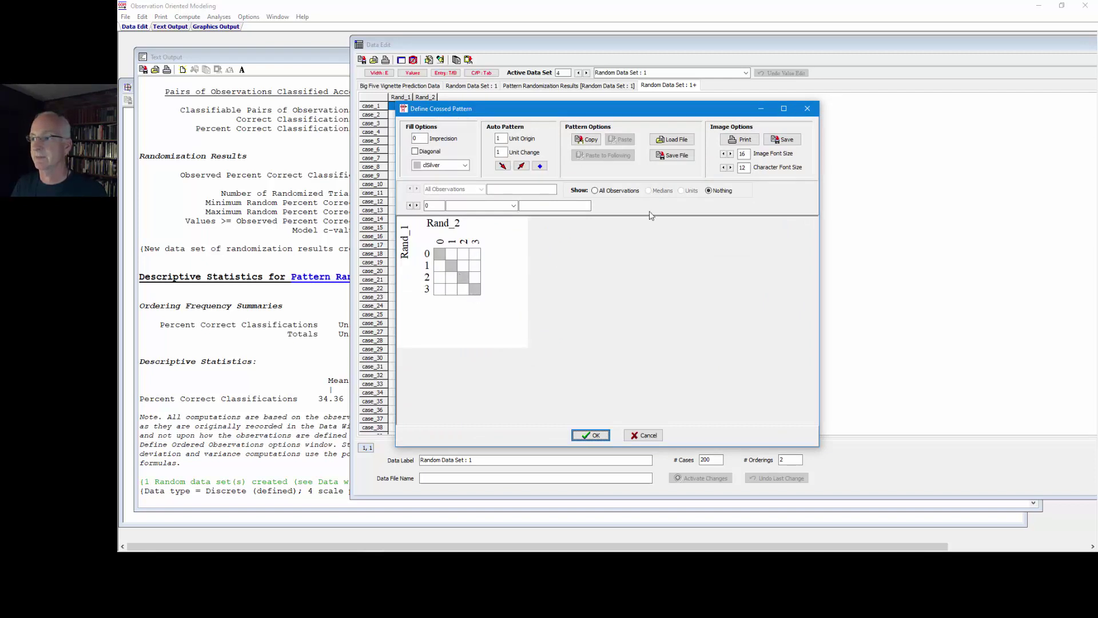
click(622, 193)
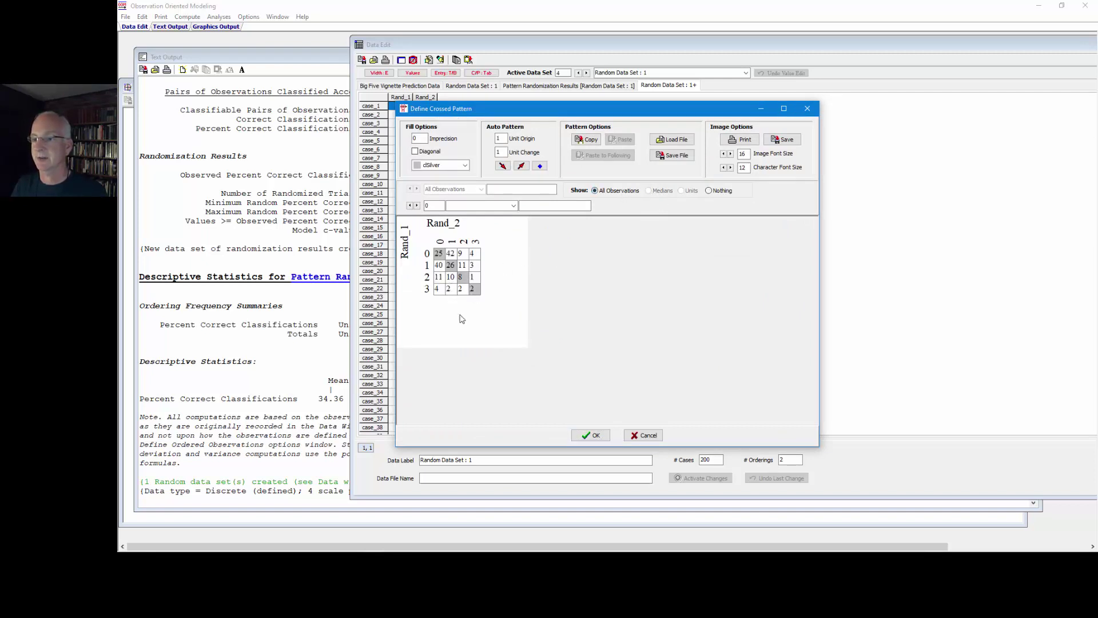
click(598, 436)
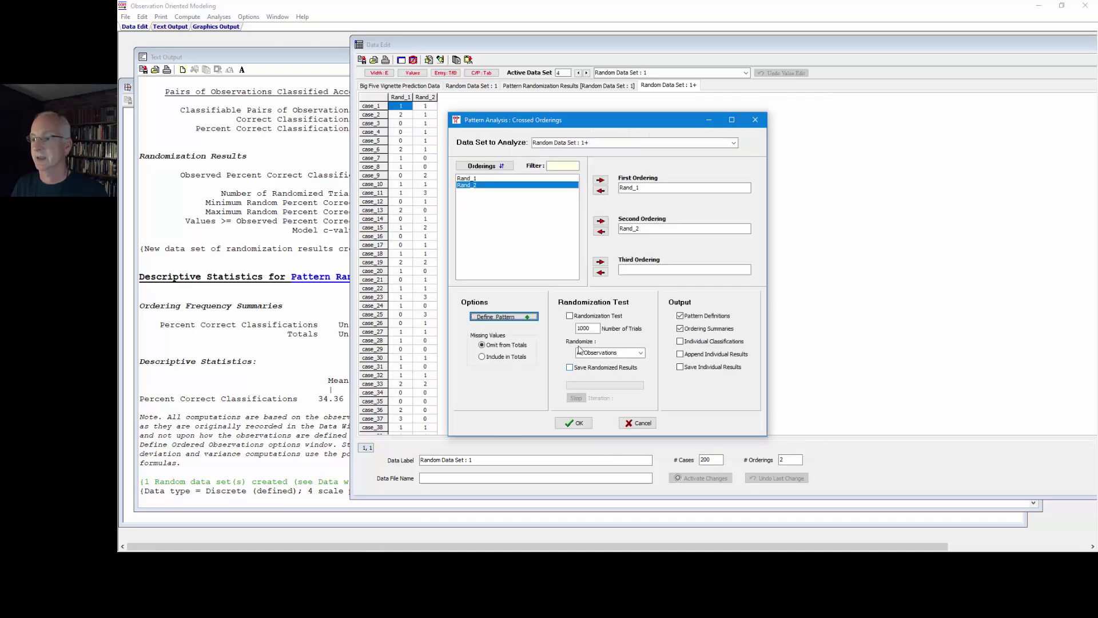
Run the pattern analysis with a randomization test of 1000 trials and the randomized results saved.
click(576, 318)
click(570, 367)
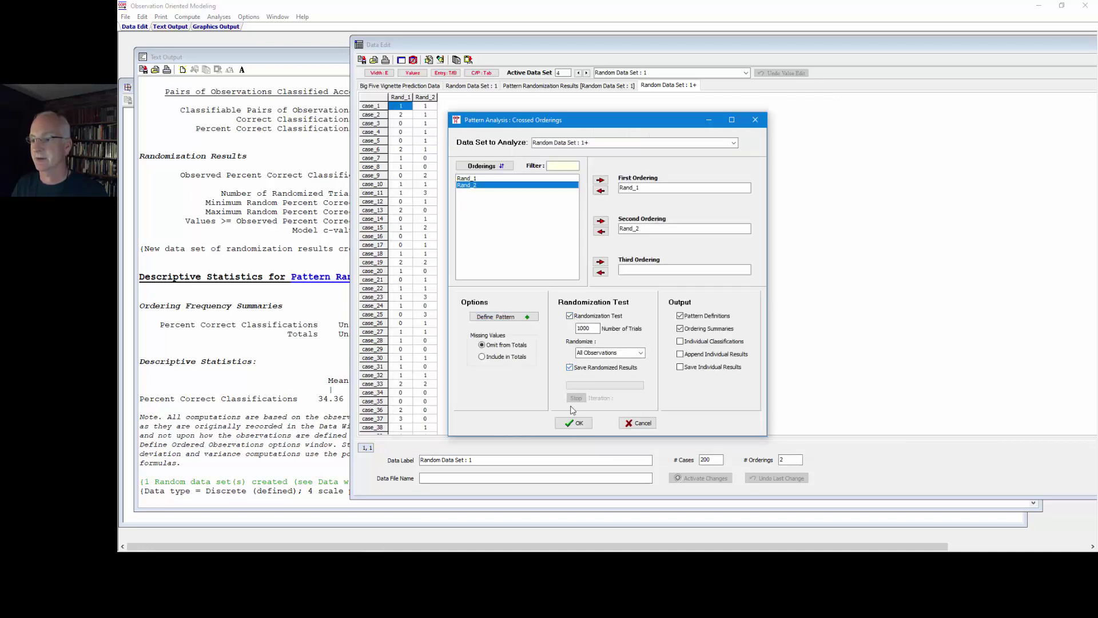
click(574, 424)
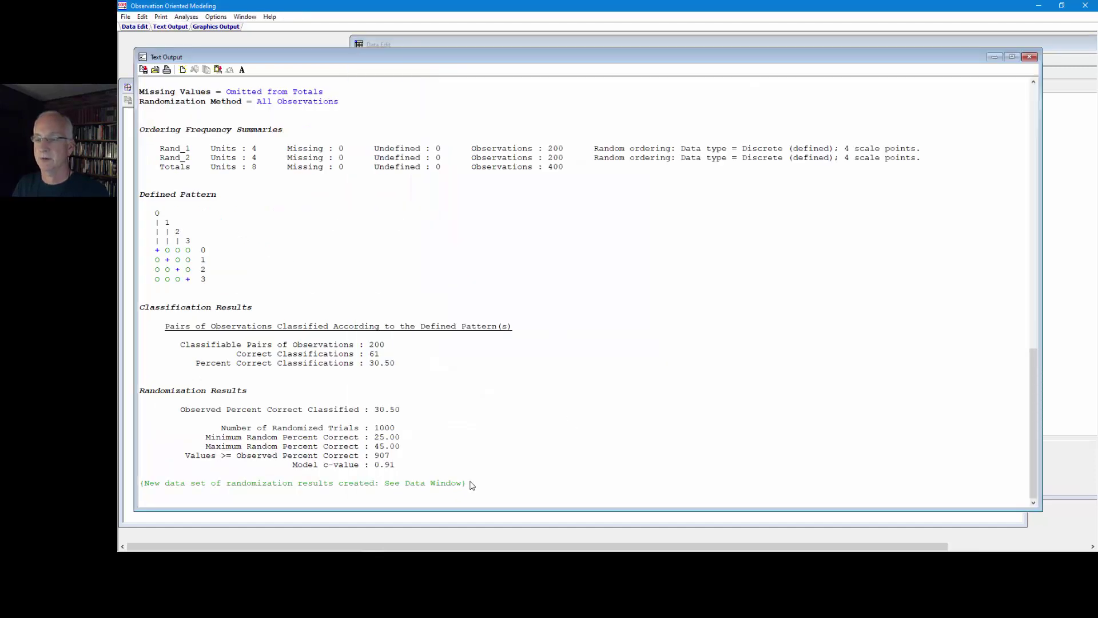
Make Pattern Randomization Results [Random Data Set : 1+] the active data set and inspect its Percent Correct Classifications values.
click(431, 43)
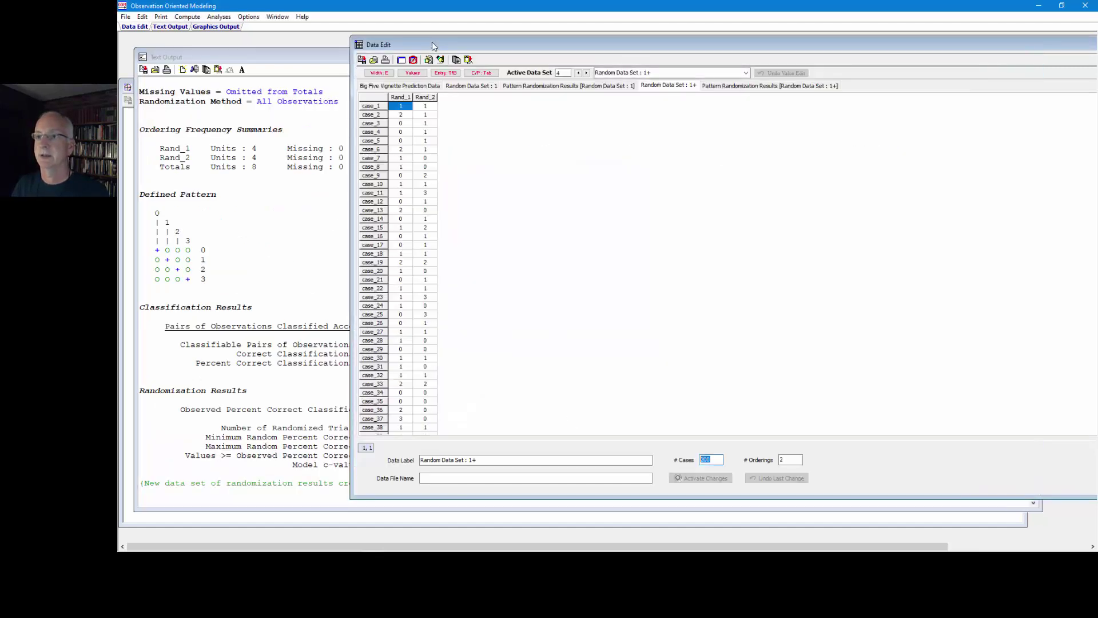
click(745, 72)
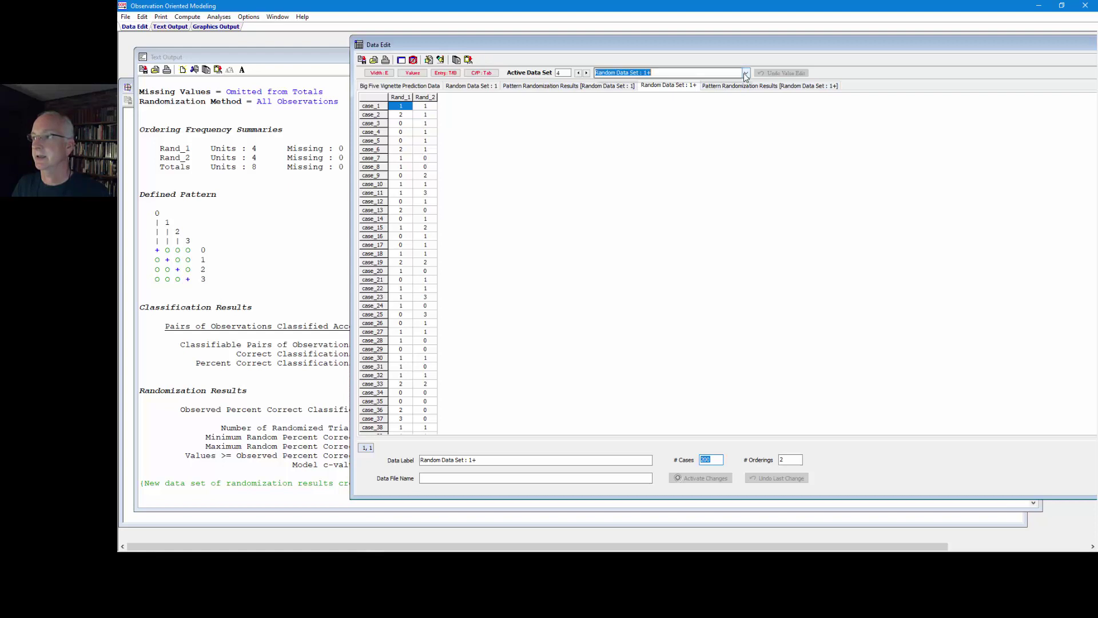
click(726, 114)
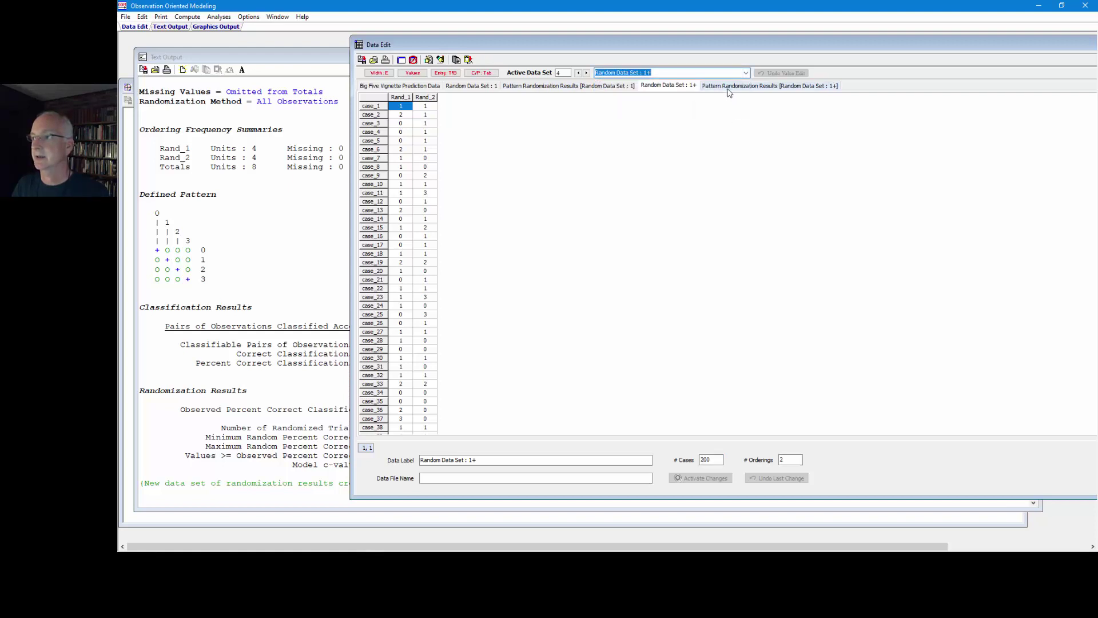
click(745, 72)
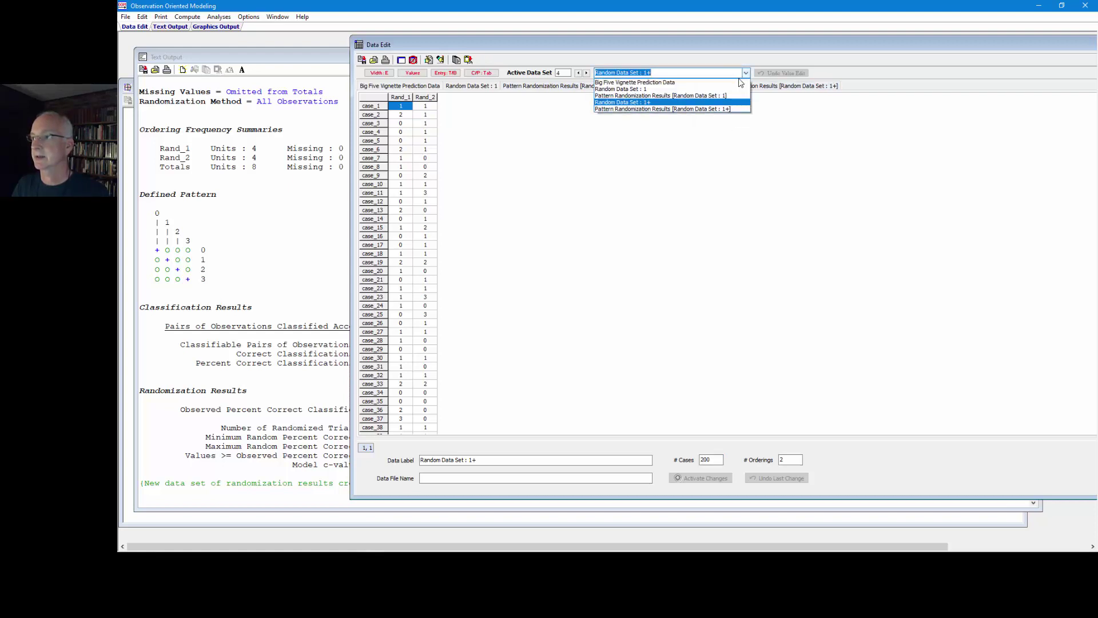
click(732, 111)
drag(586, 114, 584, 144)
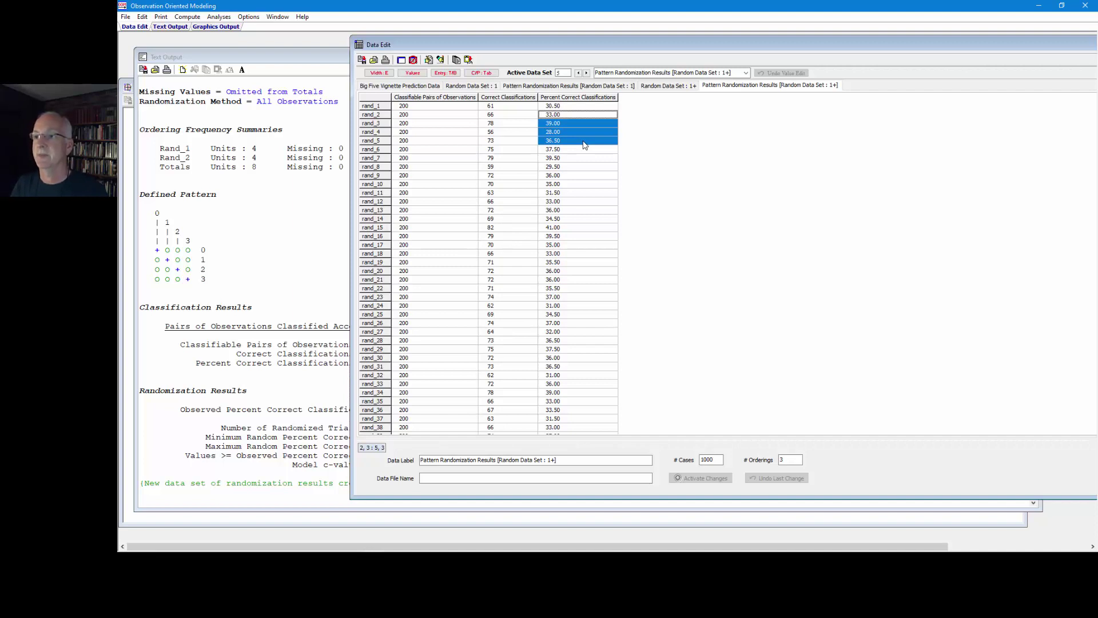
Compute the mean of the Percent Correct Classifications ordering with Descriptive Statistics and highlight it in the output.
click(223, 18)
mouse_move(235, 63)
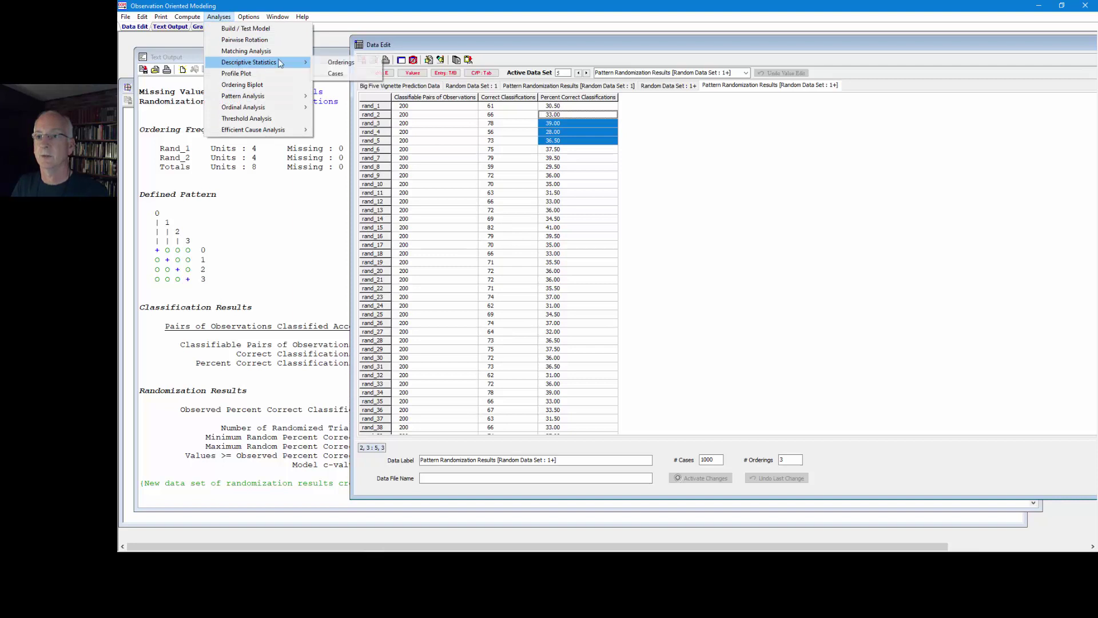
click(330, 64)
double_click(503, 190)
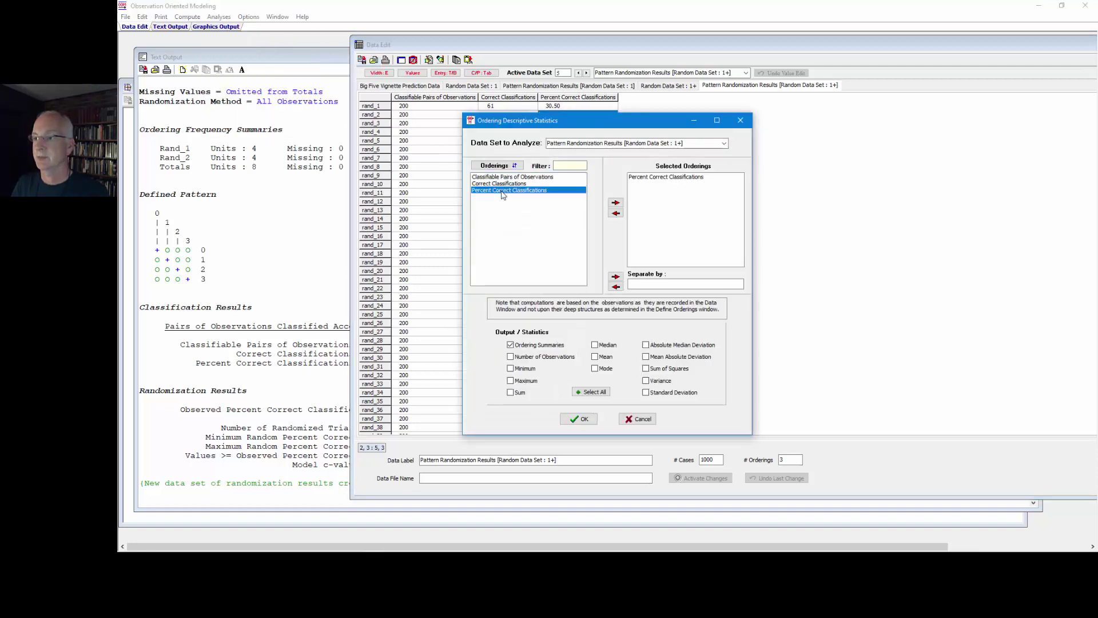
click(594, 356)
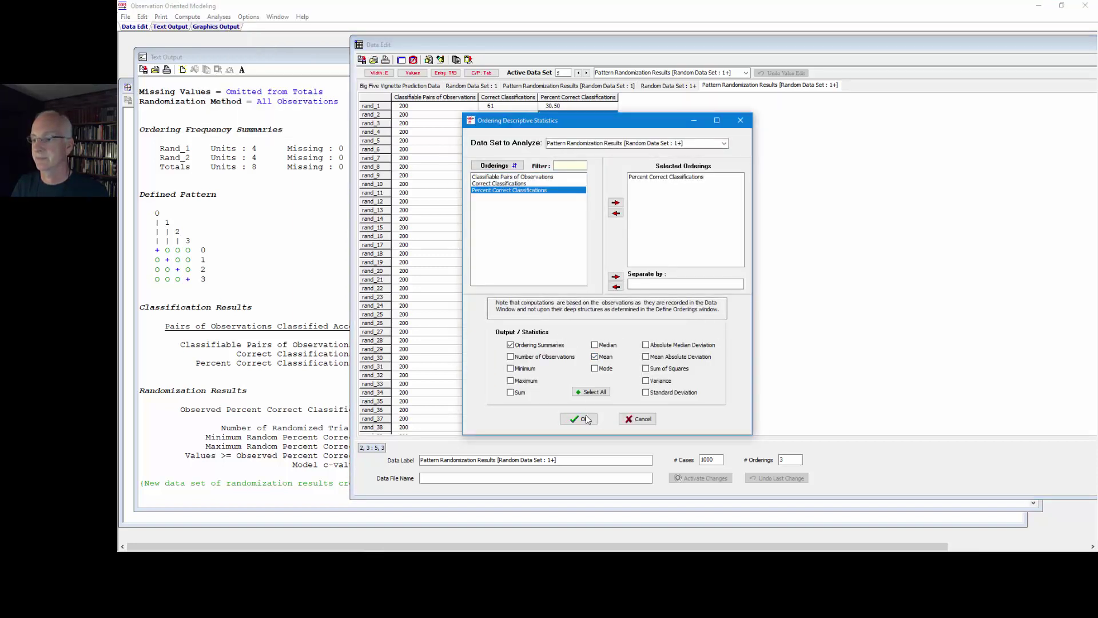
click(580, 419)
drag(344, 428, 317, 433)
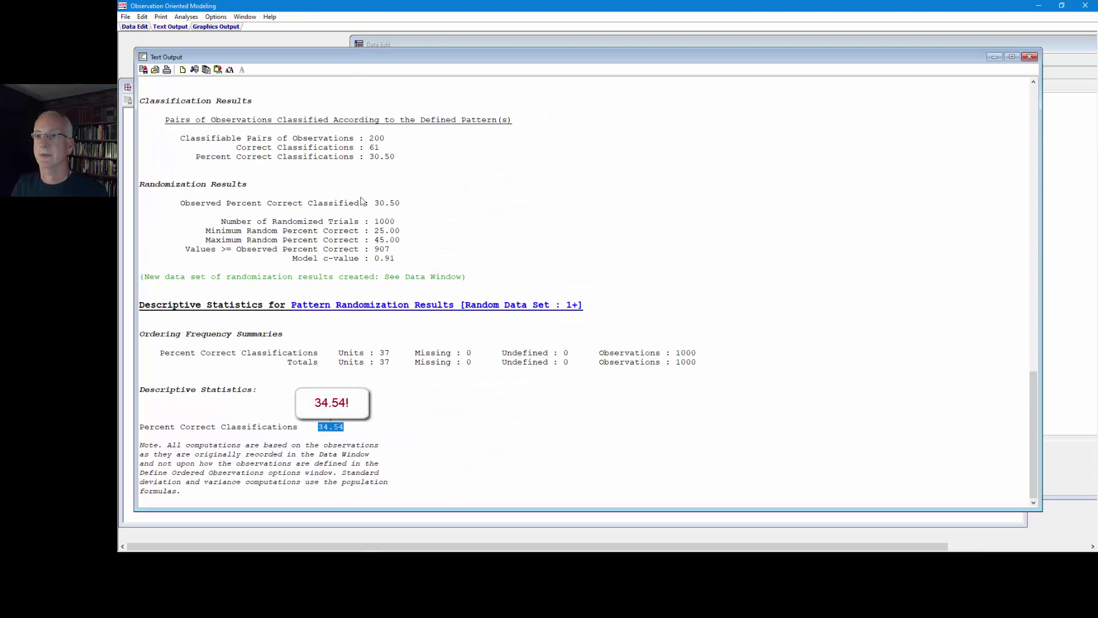
Define the Percent Correct Classifications ordering by auto-generating its units with the observation-based division into 3 units.
click(437, 43)
click(428, 60)
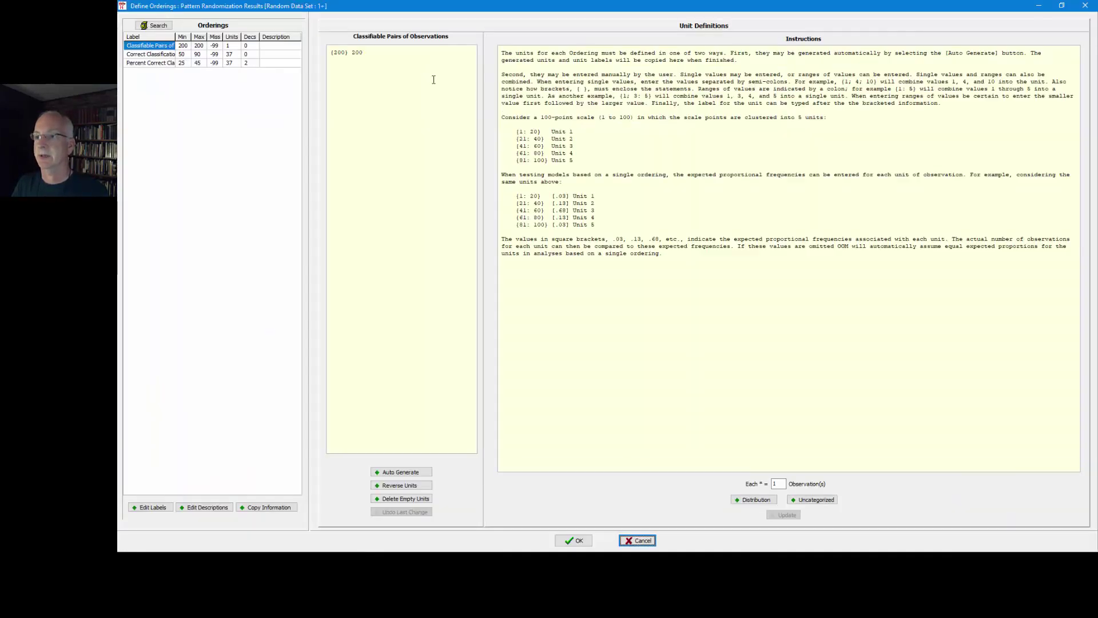
click(167, 63)
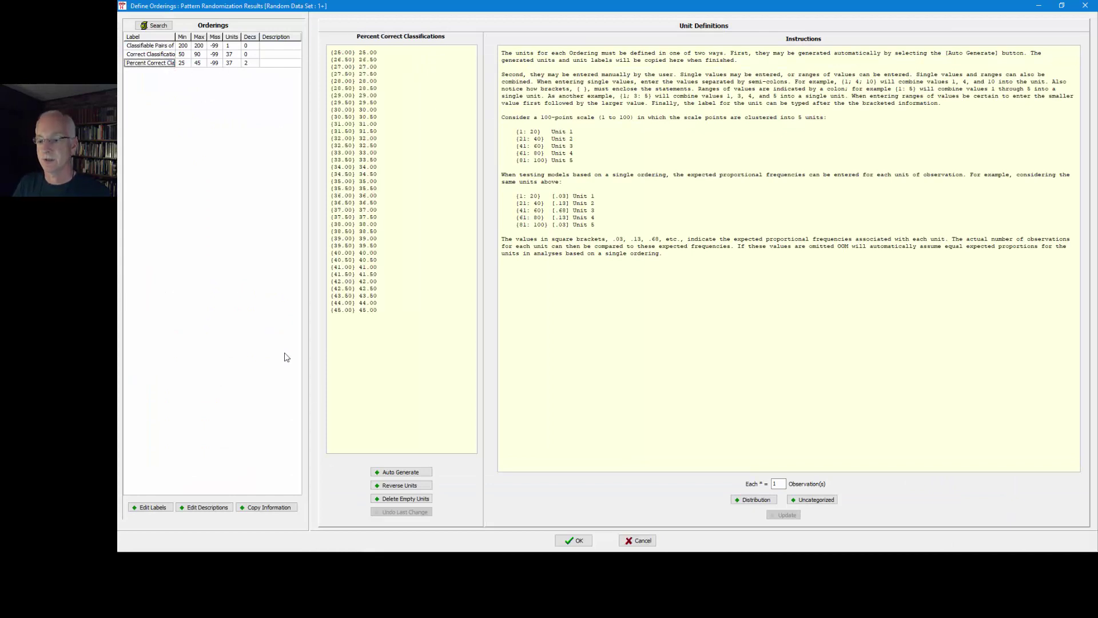
click(380, 472)
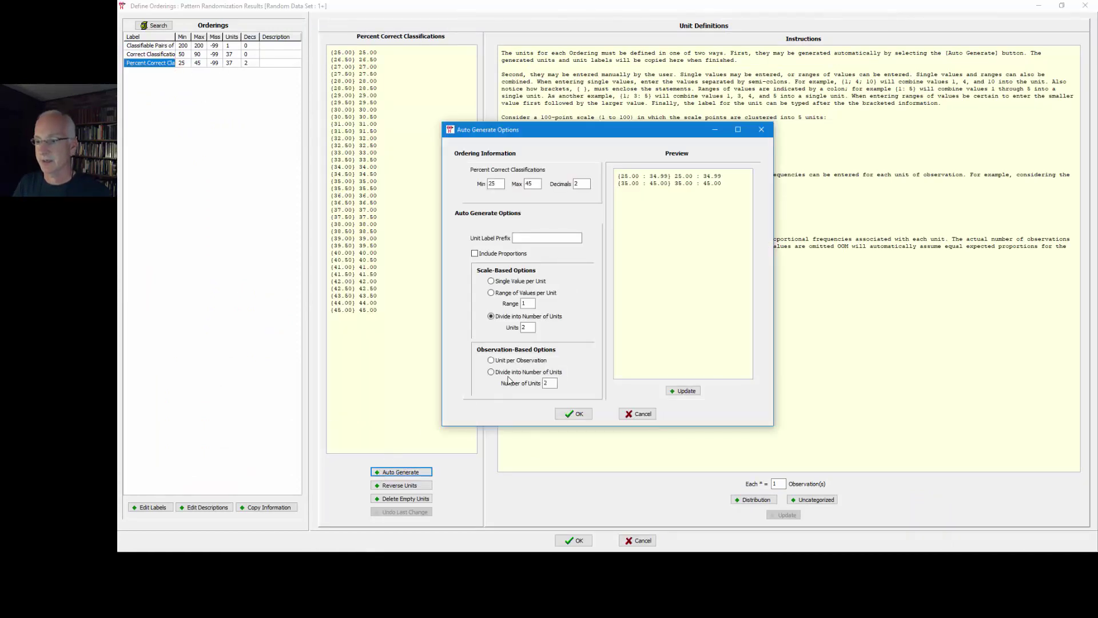
double_click(549, 383)
text(3)
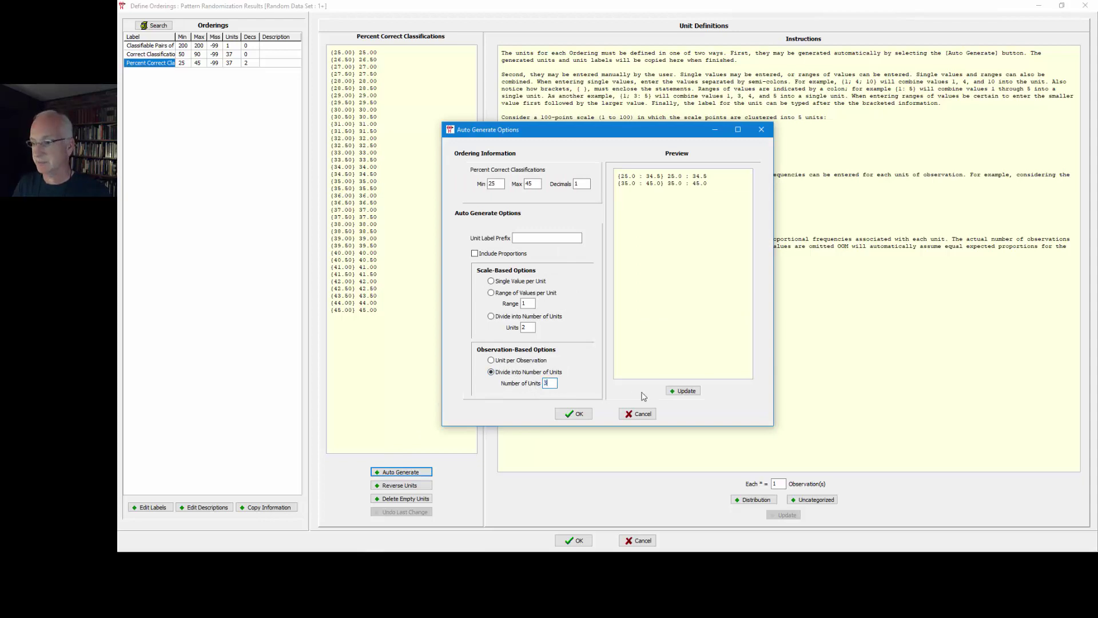
click(683, 391)
click(576, 413)
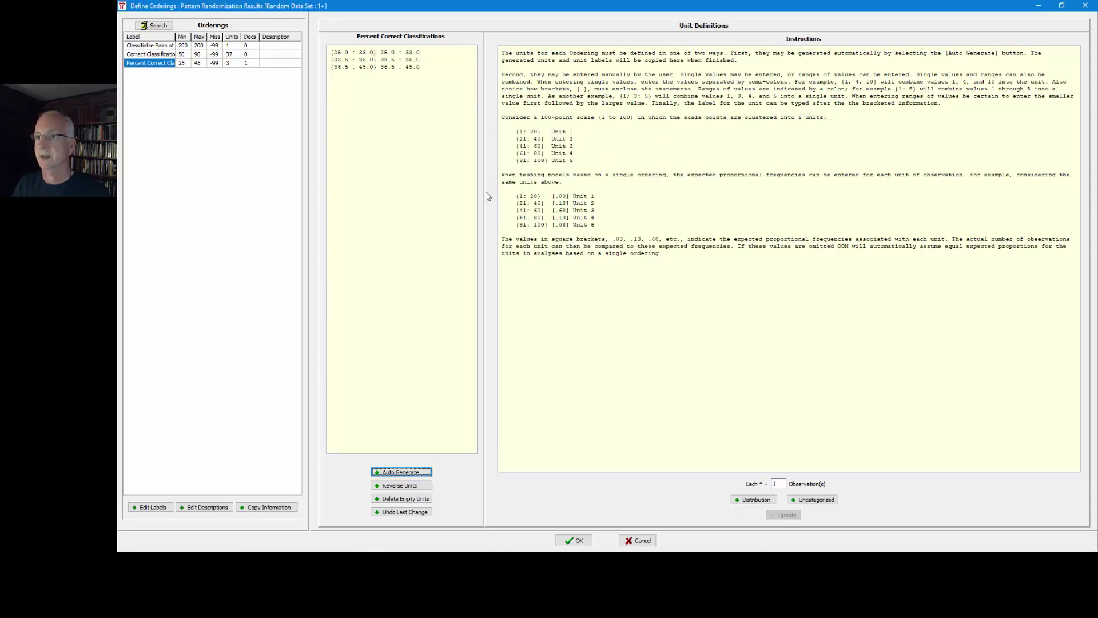
Change the range of the second Percent Correct Classifications unit to {29.54 : 39.54}.
click(1061, 5)
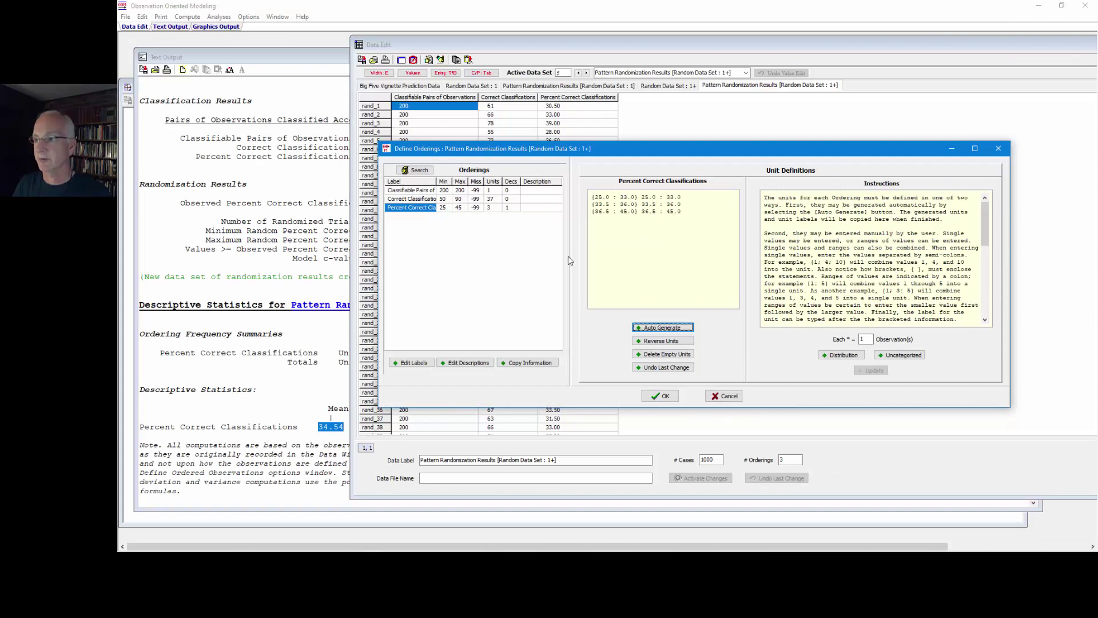
click(611, 203)
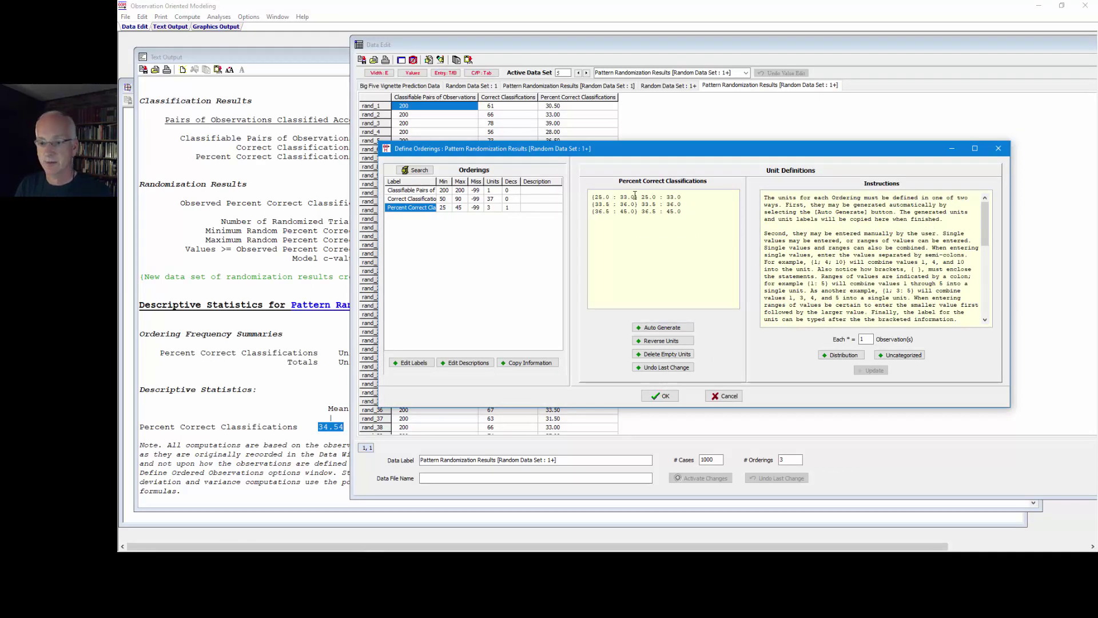
key(BackSpace)
key(BackSpace)
key(BackSpace)
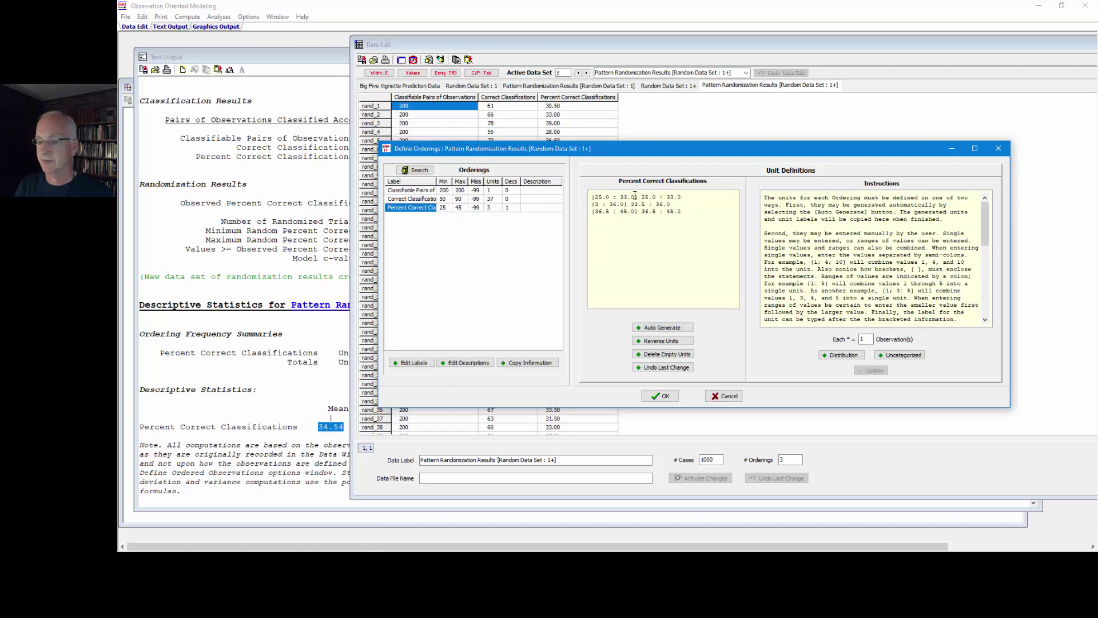
key(BackSpace)
text(29.)
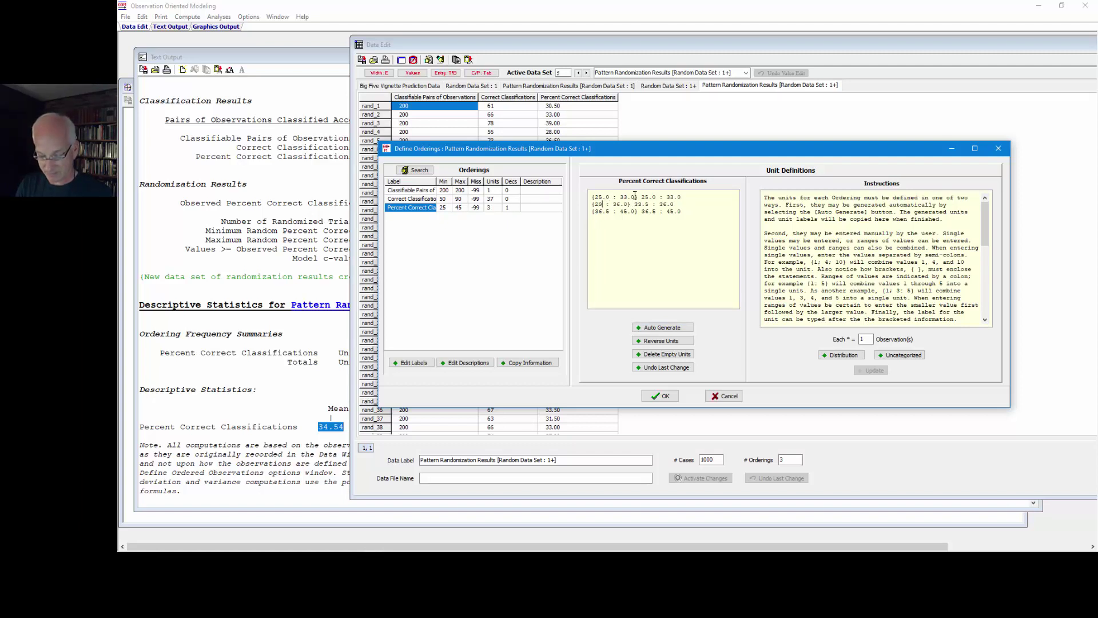
text(54)
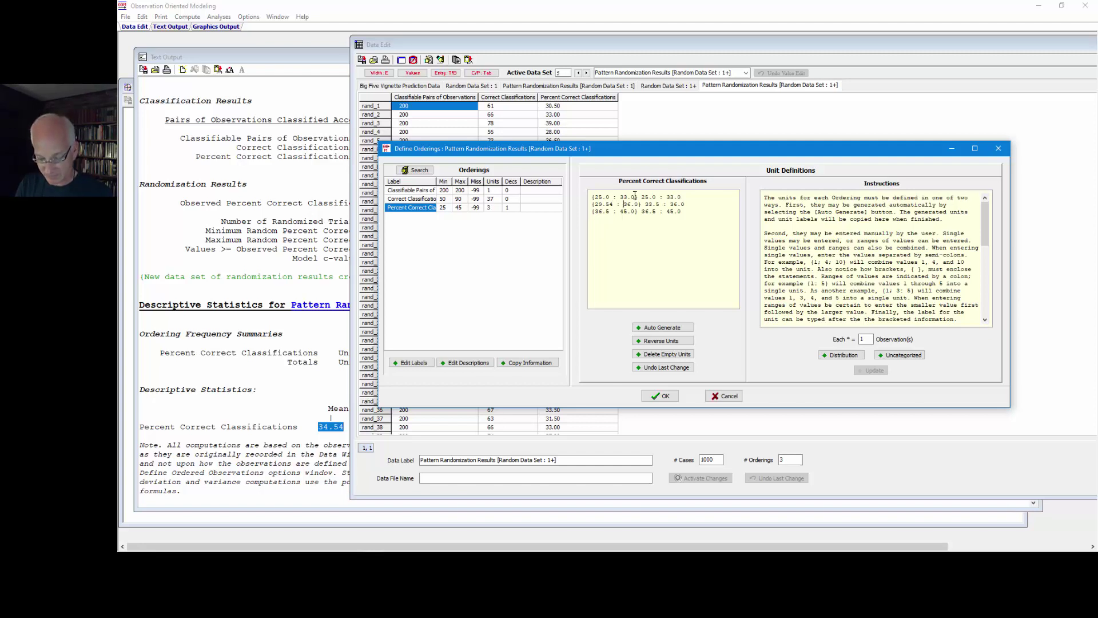
key(Right)
key(Right)
key(Right)
text(39.54)
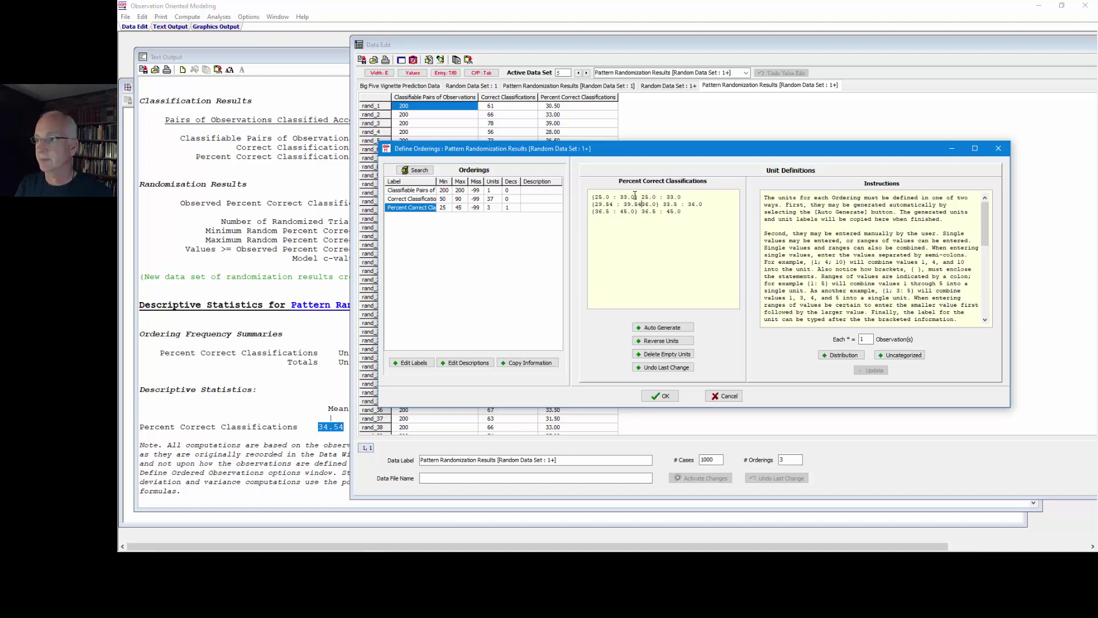
key(Delete)
key(Delete)
key(Delete)
key(Delete)
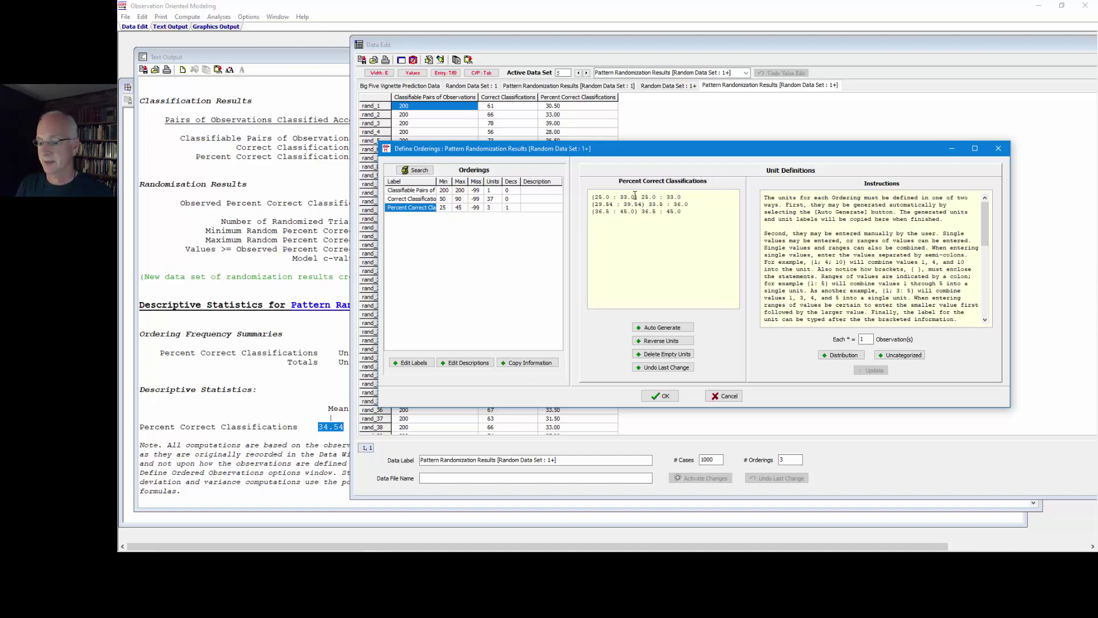
Replace the label of the {29.54 : 39.54} unit with Closeness Range.
text(Clos)
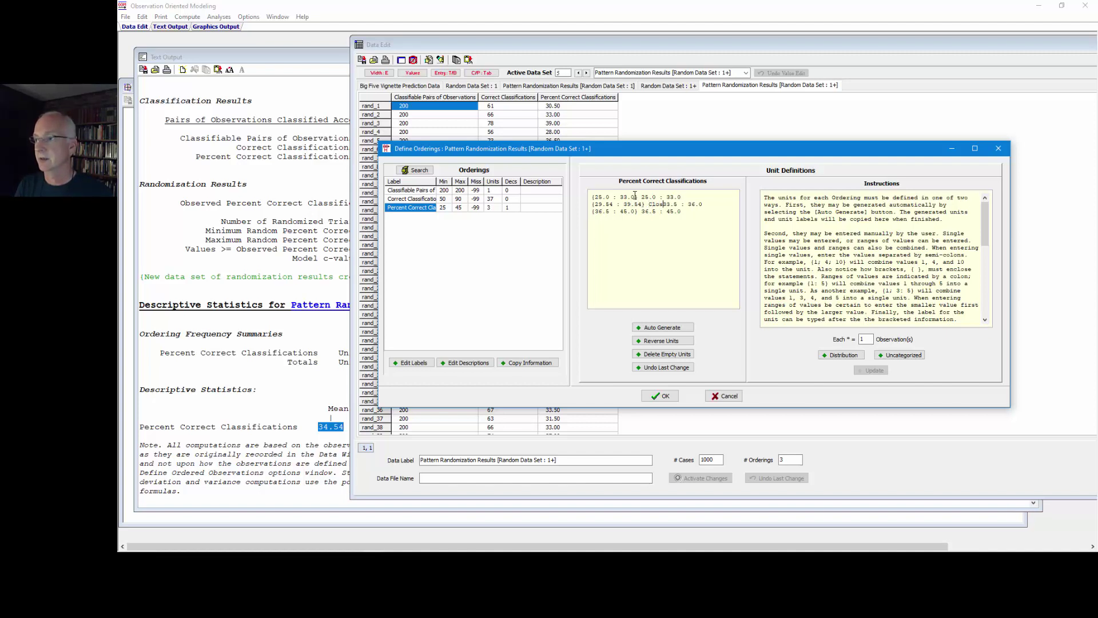
text(eness Range)
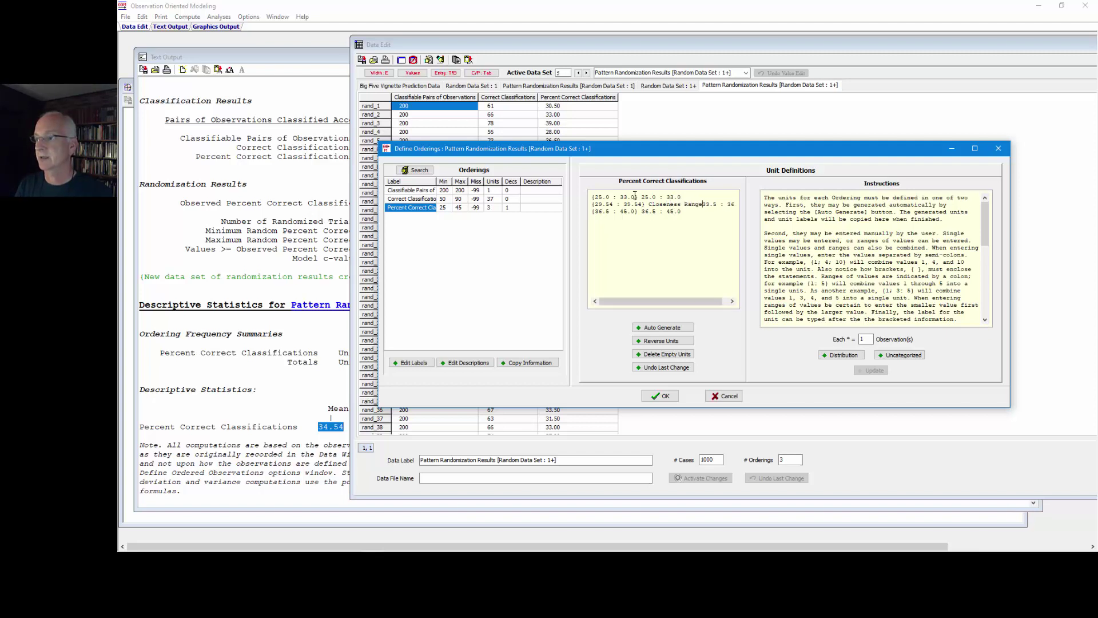
key(Delete)
key(Delete)
key(Delete)
key(Delete)
key(Delete)
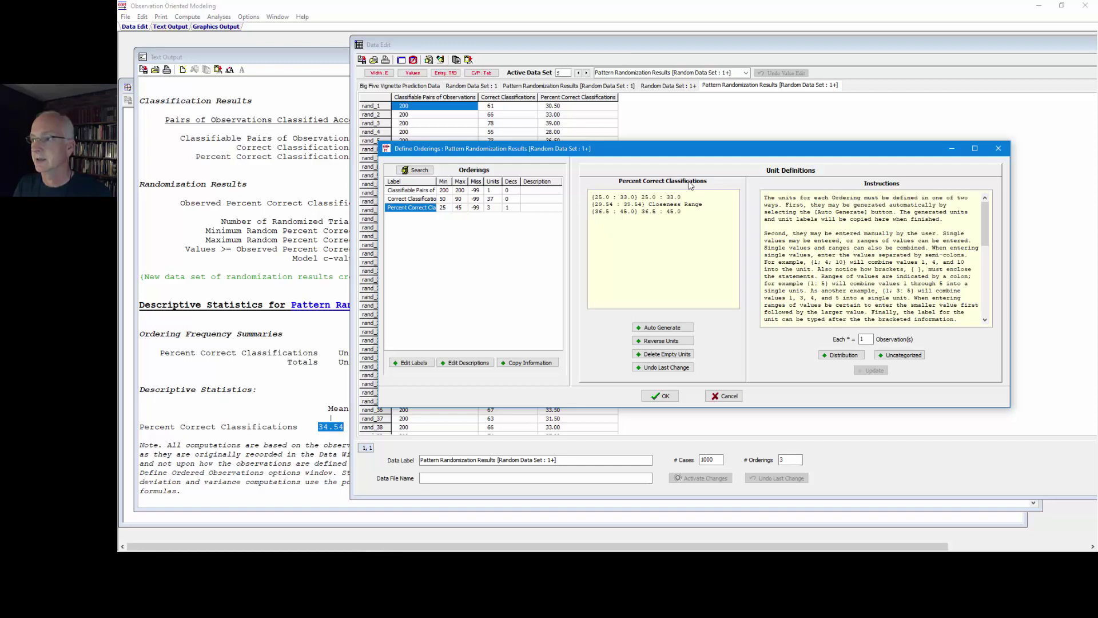
Set the first unit's upper bound to 29.53 and replace its label with Low.
key(BackSpace)
key(BackSpace)
key(BackSpace)
key(BackSpace)
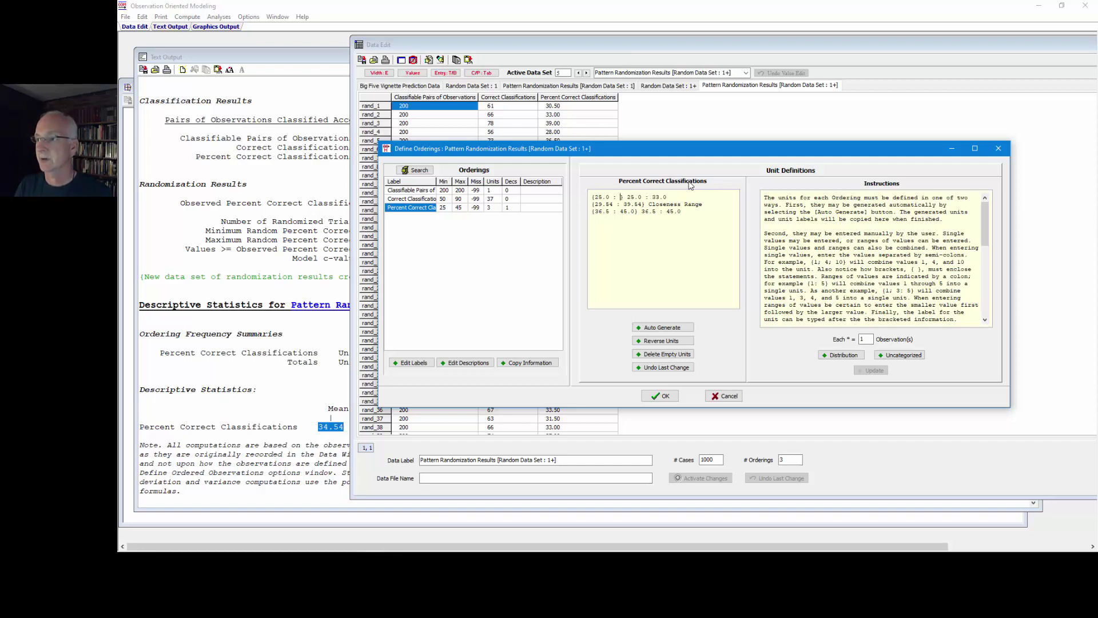
text(29.5)
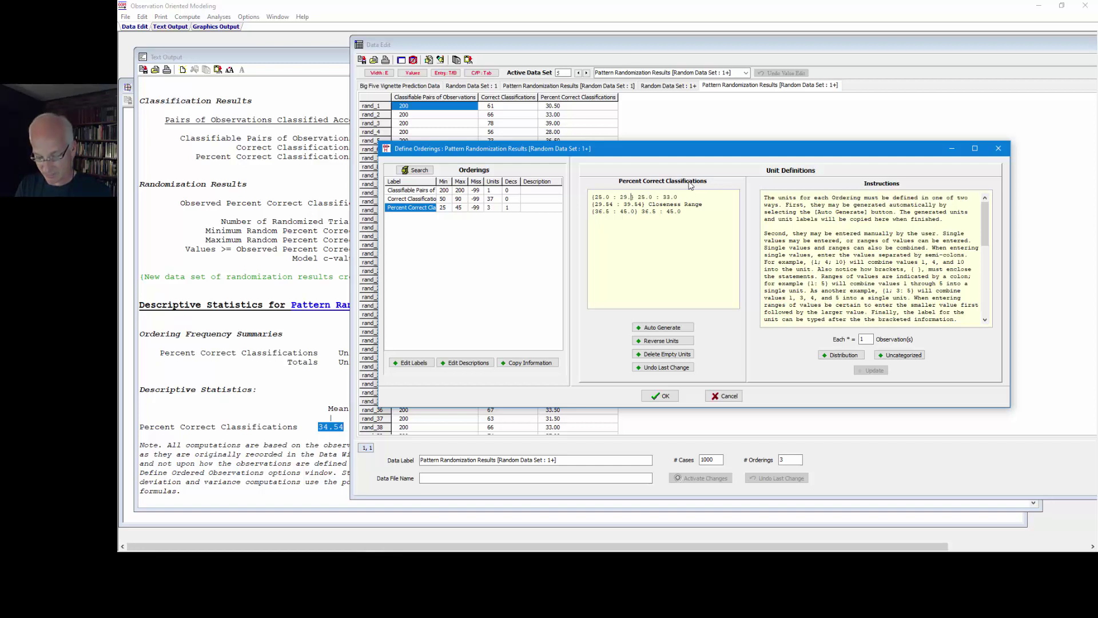
text(3} )
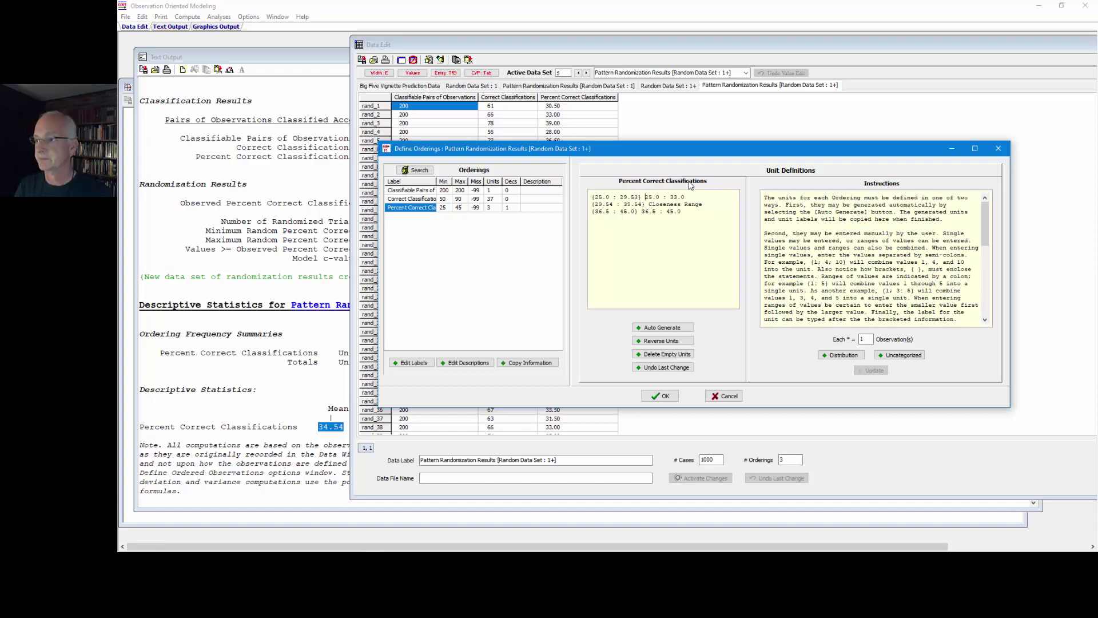
text(Low)
key(Delete)
Set the third unit's lower bound to 339.55 and replace its label with High.
key(BackSpace)
key(BackSpace)
key(BackSpace)
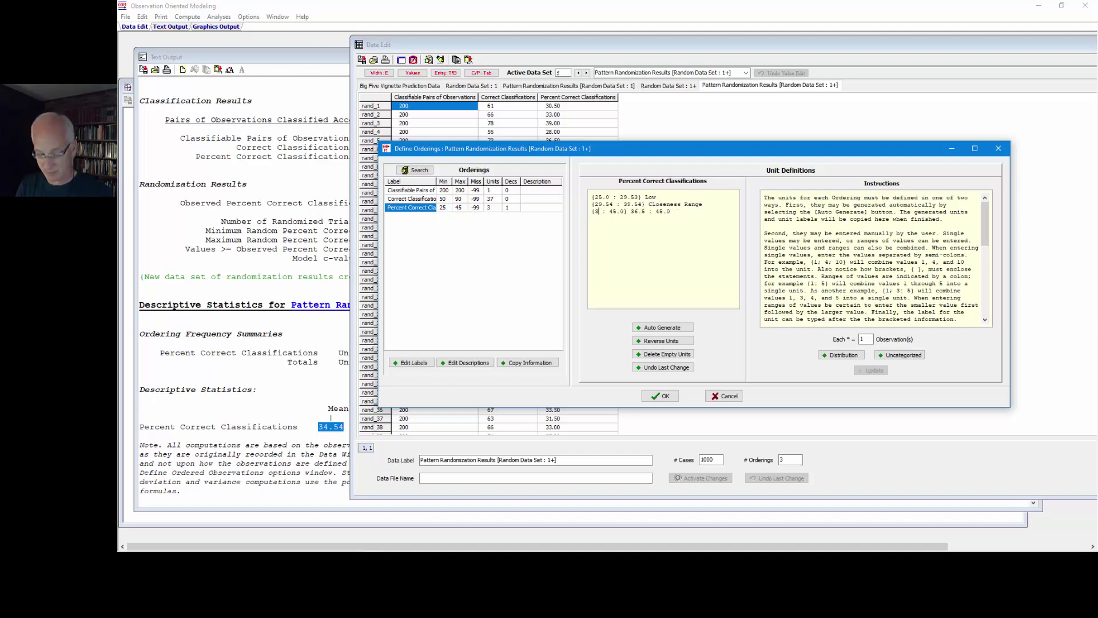
text(38)
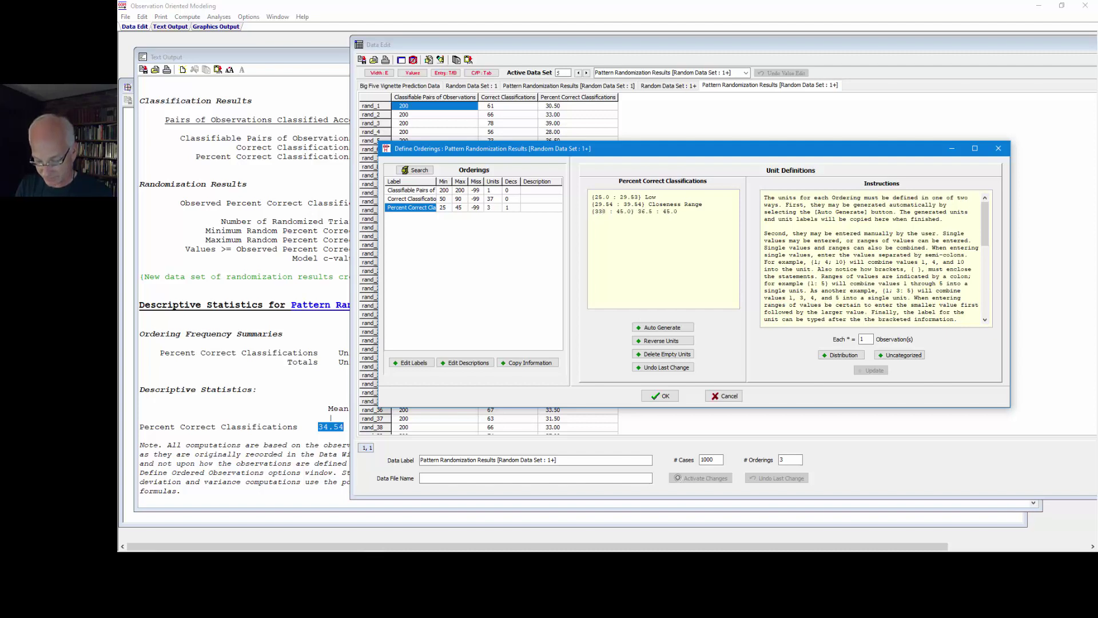
text(.55)
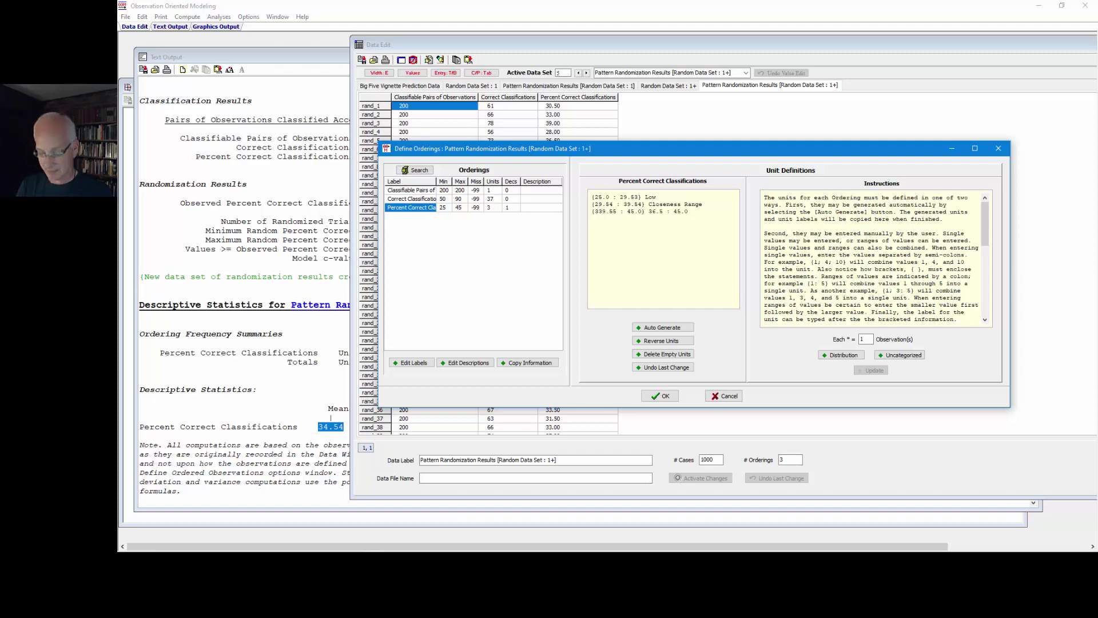
text(High)
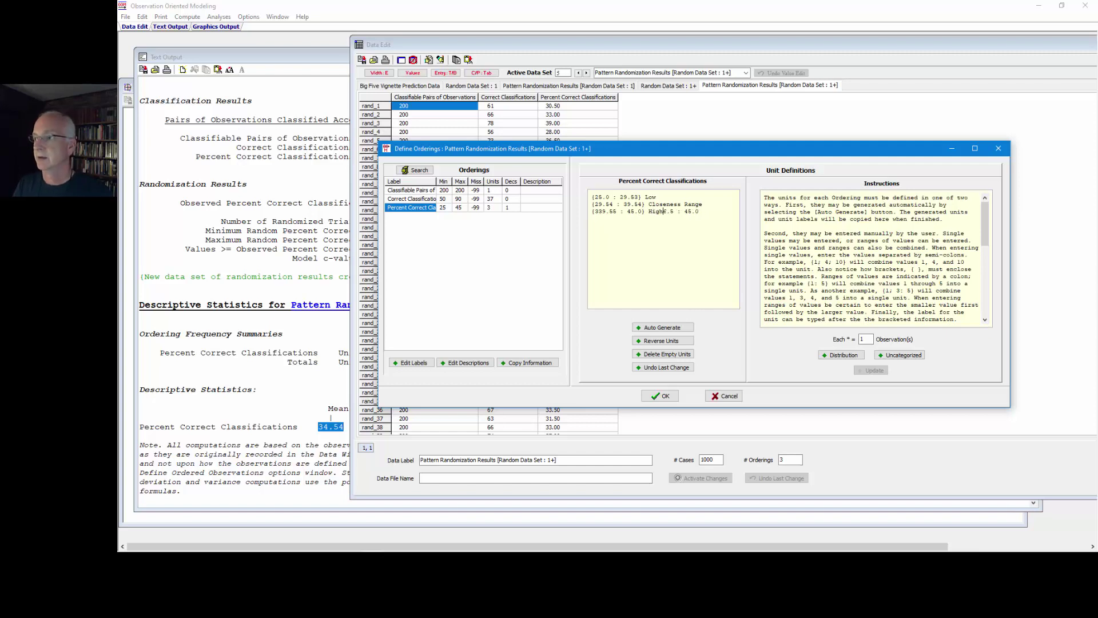
key(Delete)
key(Delete)
key(Delete)
key(Delete)
key(Delete)
key(Delete)
key(Delete)
key(Delete)
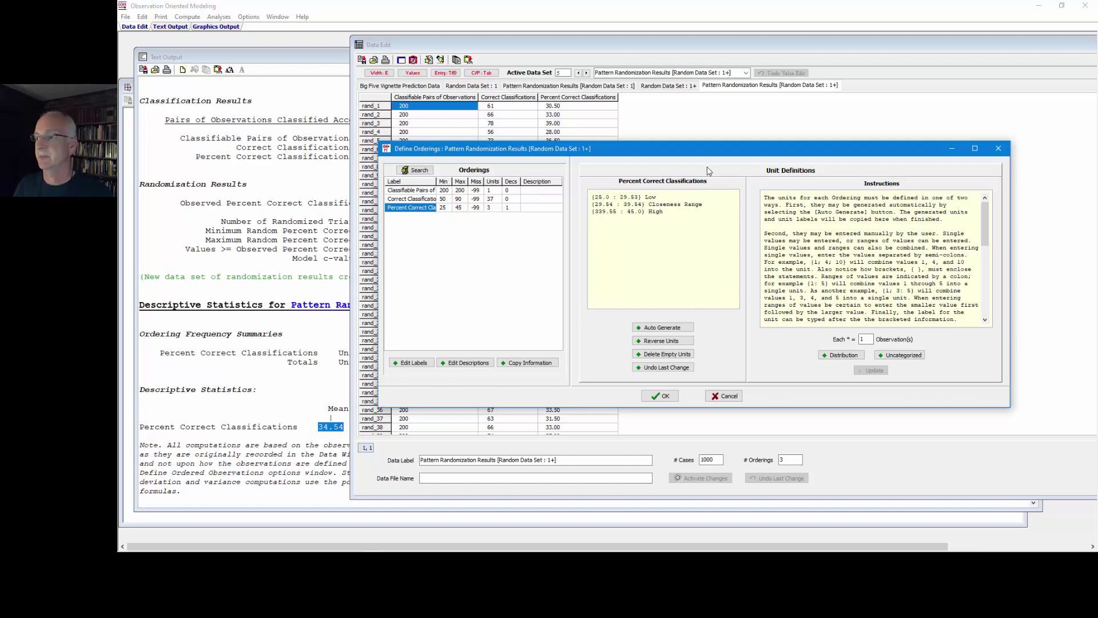
Show the distribution of the units, correct the High unit's lower bound to 39.55 and refresh the distribution.
click(839, 354)
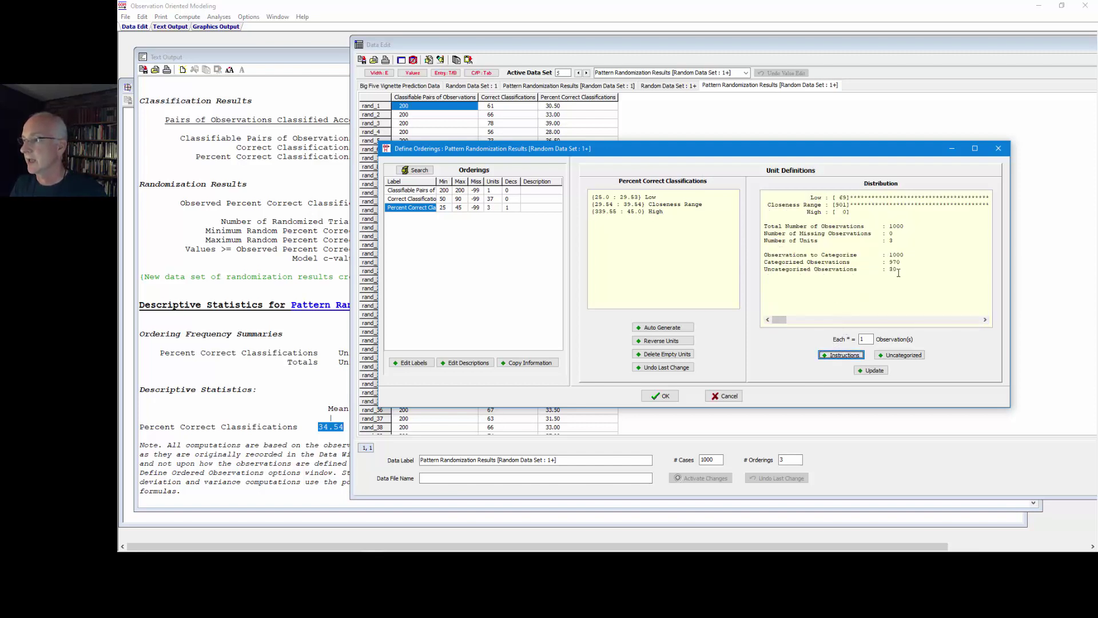
drag(898, 271, 870, 272)
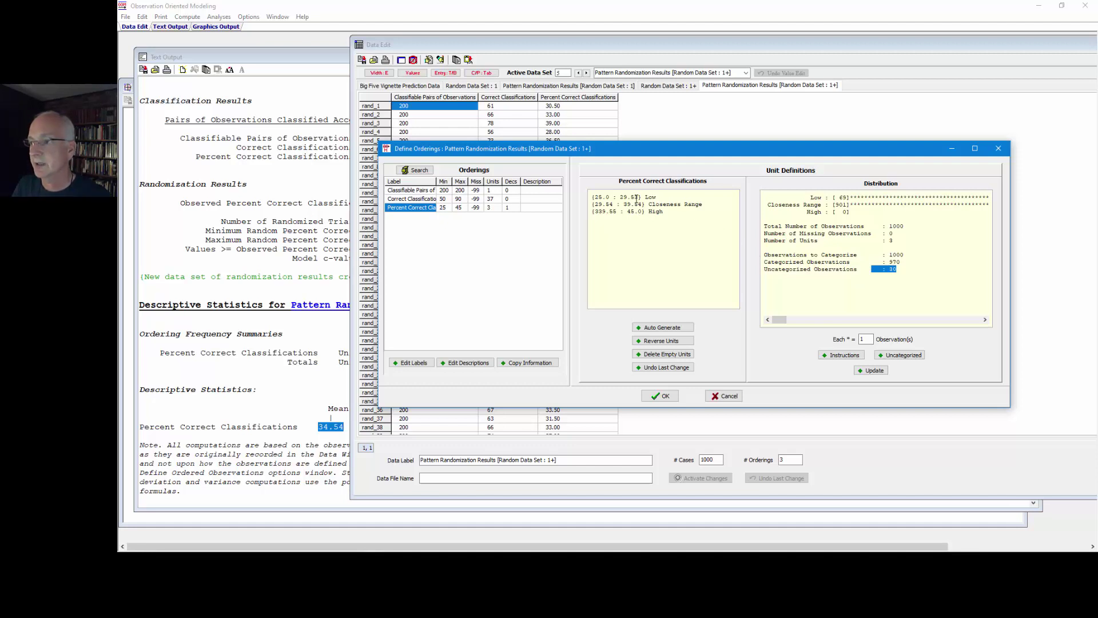
click(606, 211)
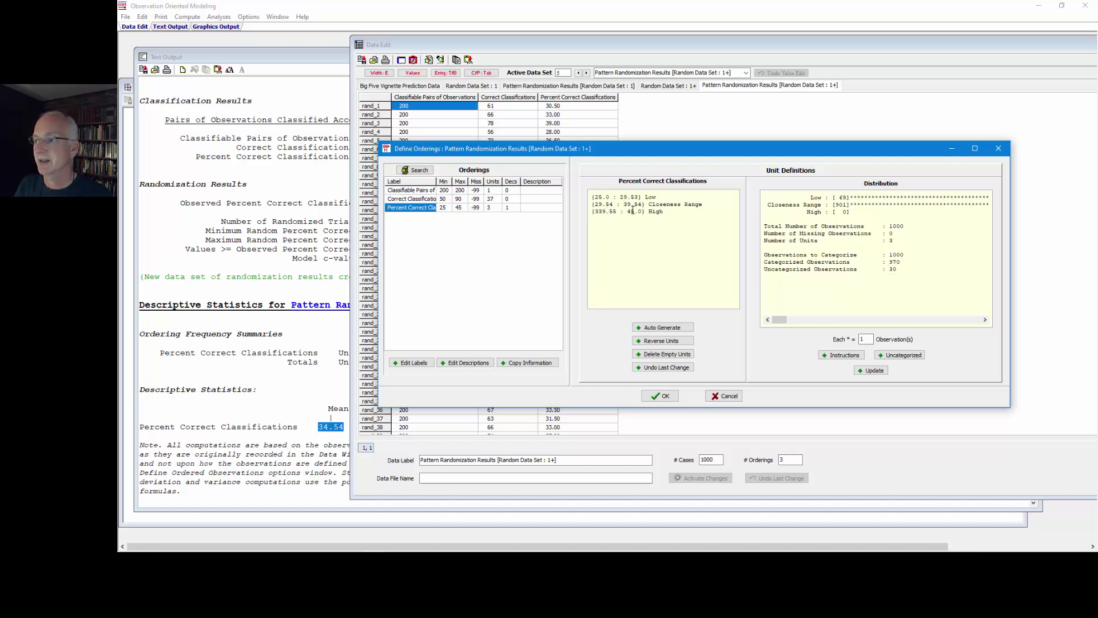
key(BackSpace)
click(864, 371)
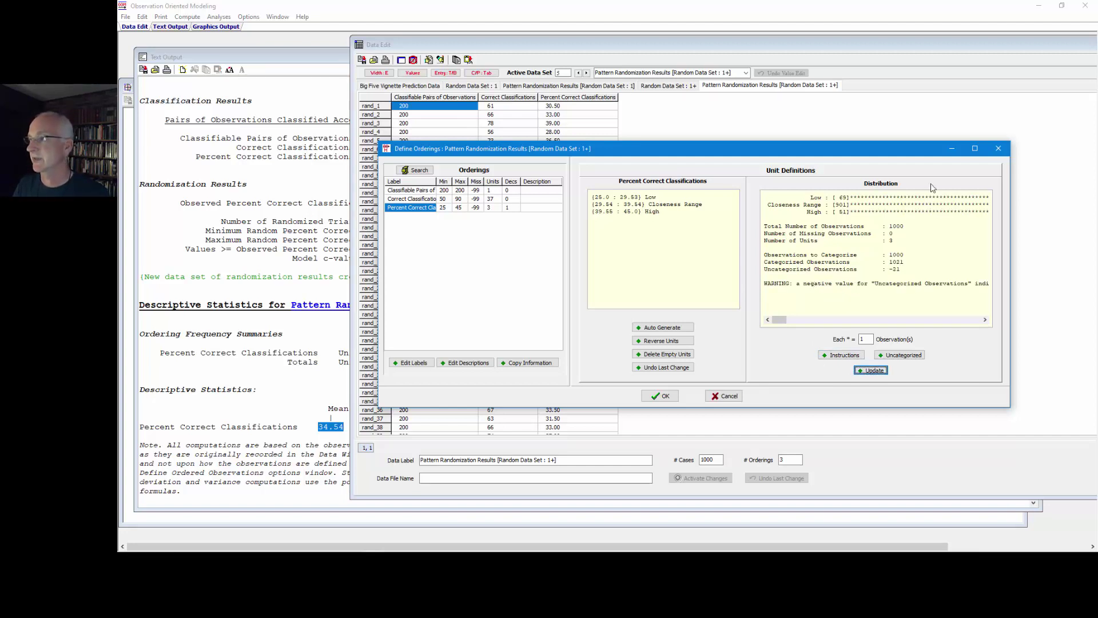
Set the Percent Correct Classifications ordering to 2 decimals and reselect it to reload its units and distribution.
click(974, 150)
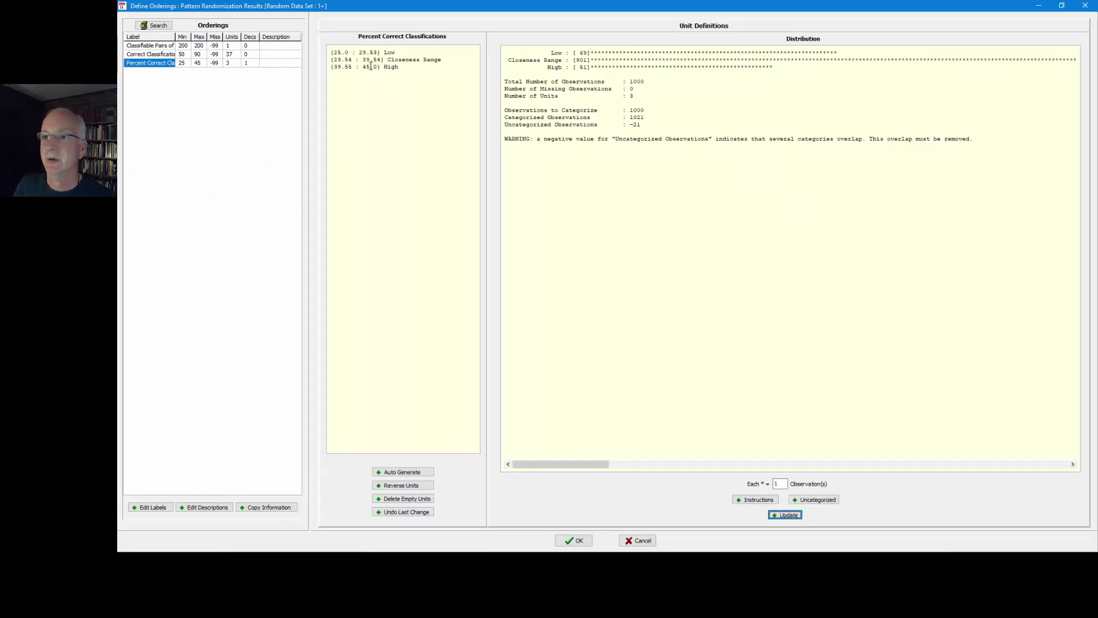
click(255, 64)
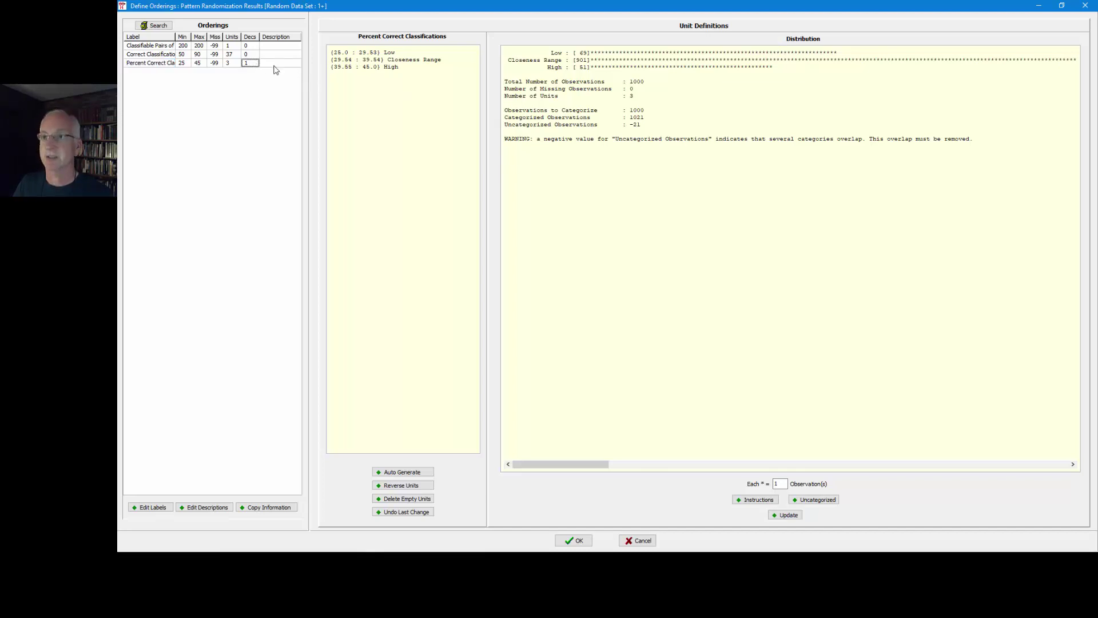
text(2)
key(Return)
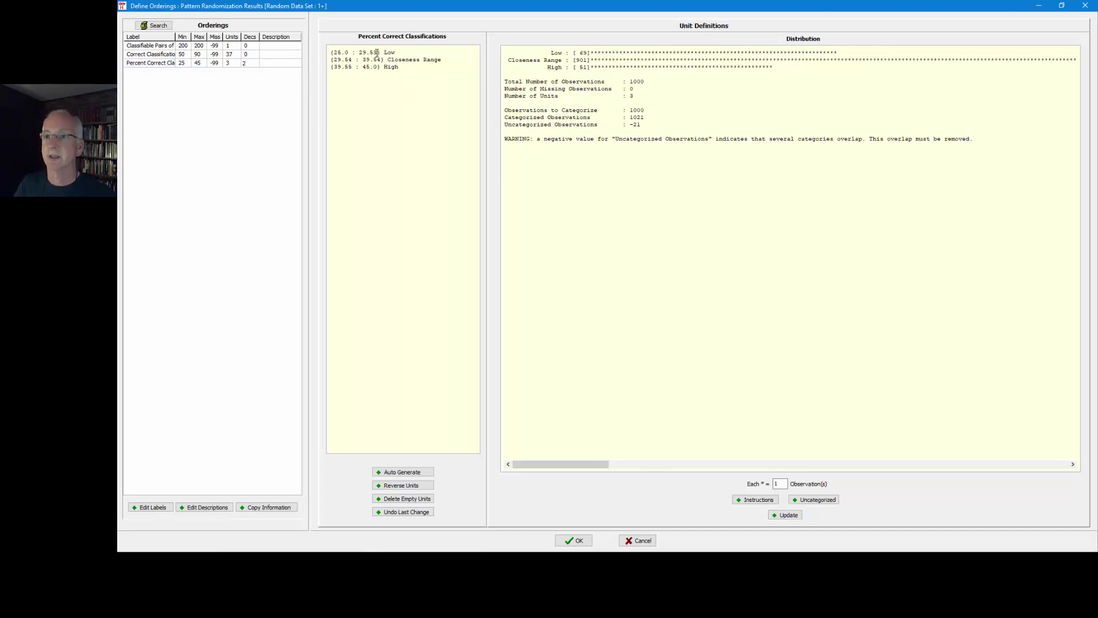
key(Return)
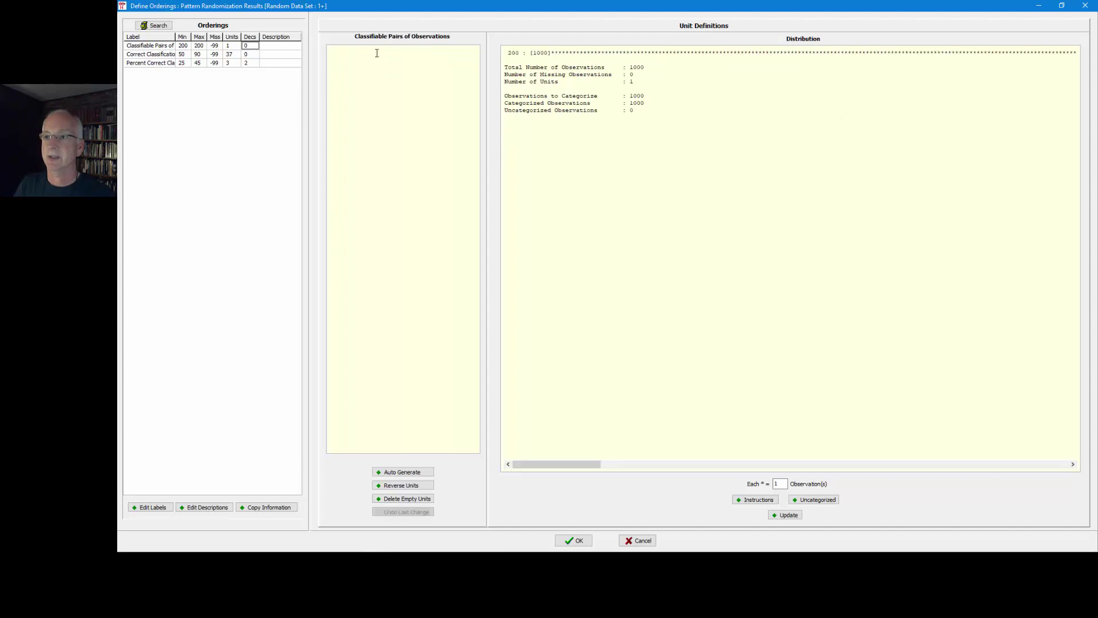
click(252, 63)
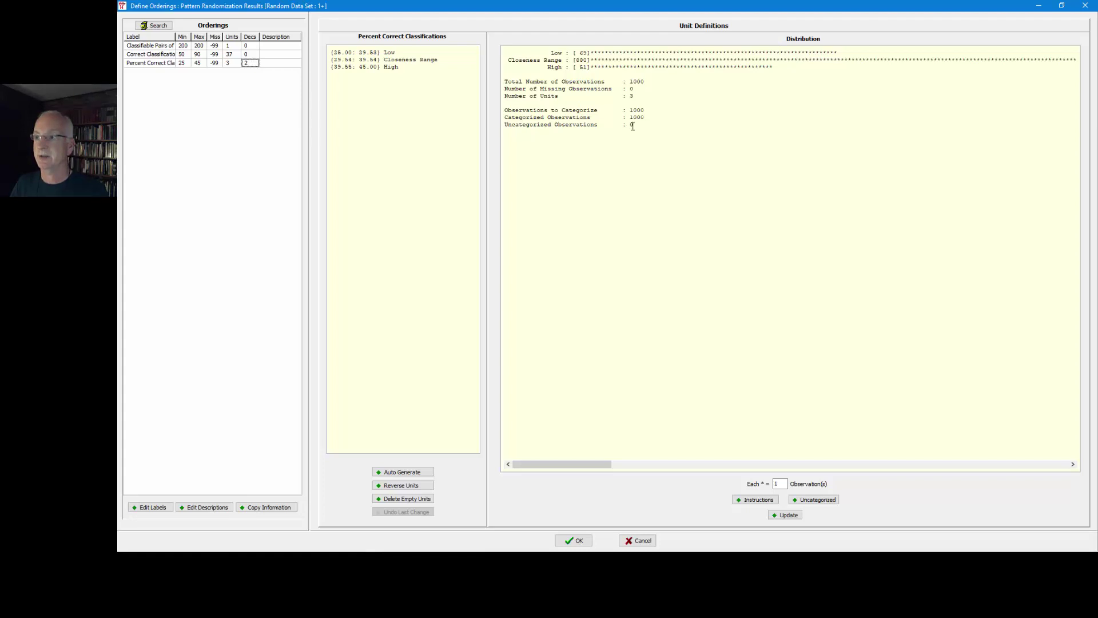
Check the categorization totals in the distribution and highlight the number of observations in the Closeness Range unit.
drag(639, 125, 504, 81)
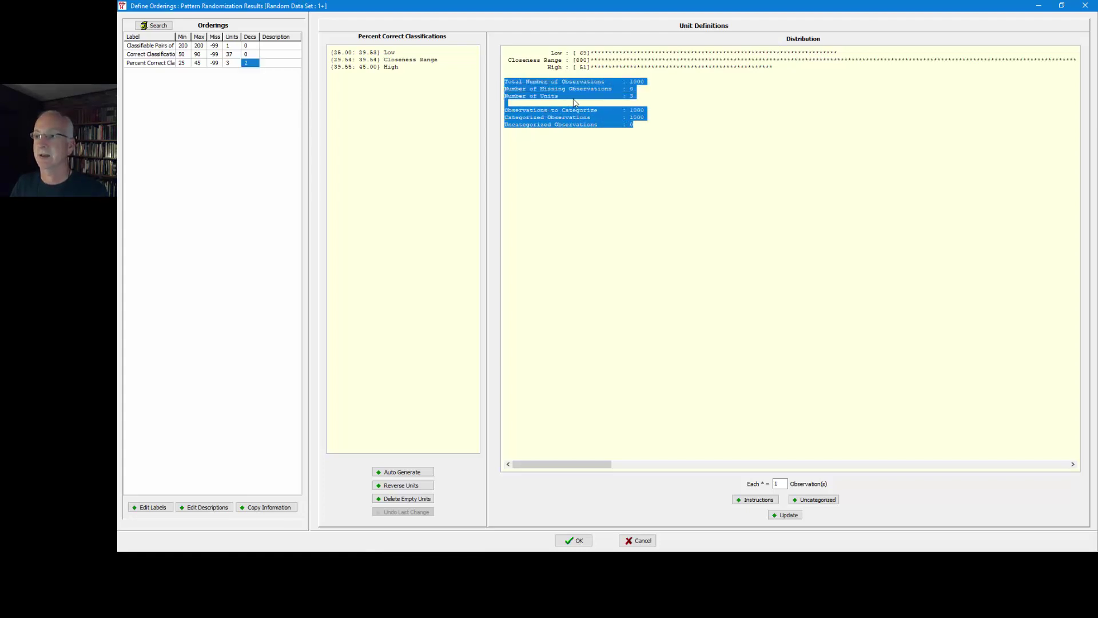
click(640, 125)
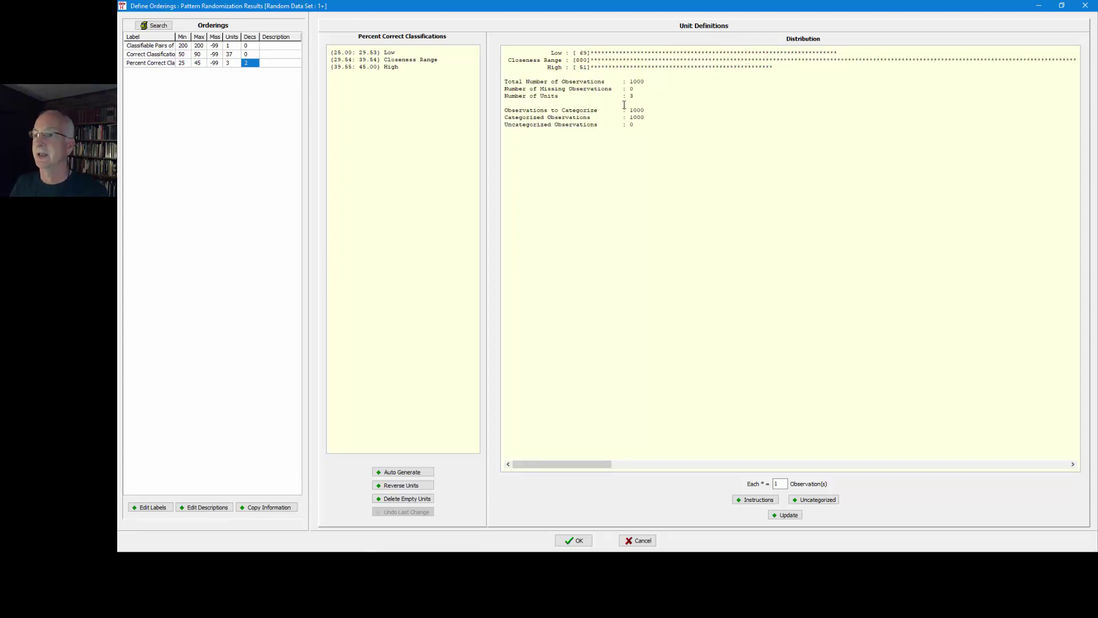
drag(588, 60, 574, 60)
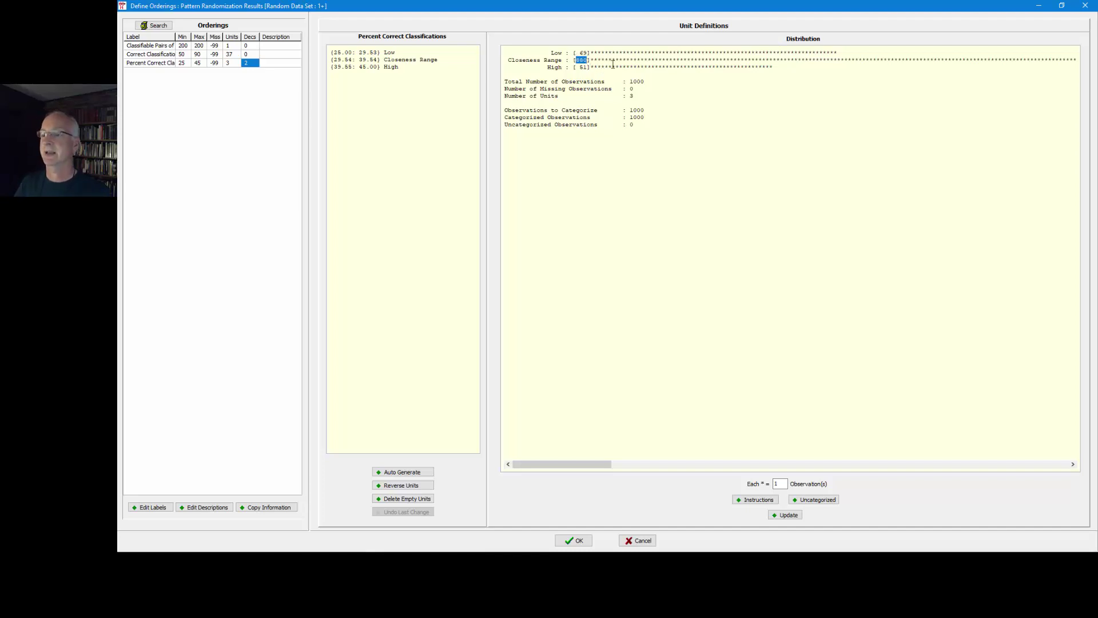